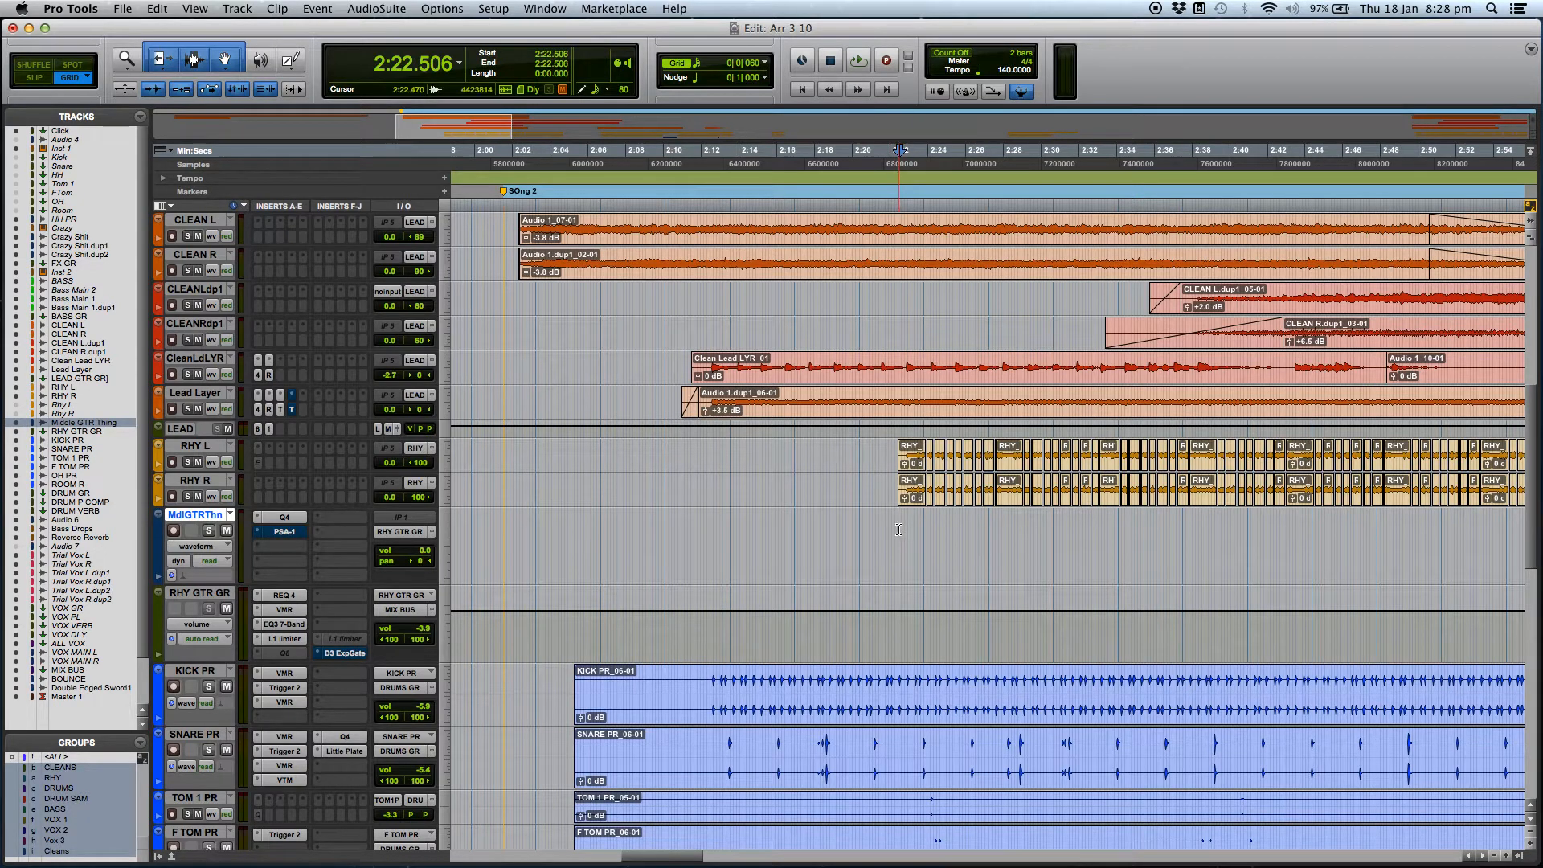
# - Play the song from just before the RHY guitar clips at about 2:21.6 and solo the RHY L and RHY R tracks
pyautogui.click(886, 524)
pyautogui.click(886, 525)
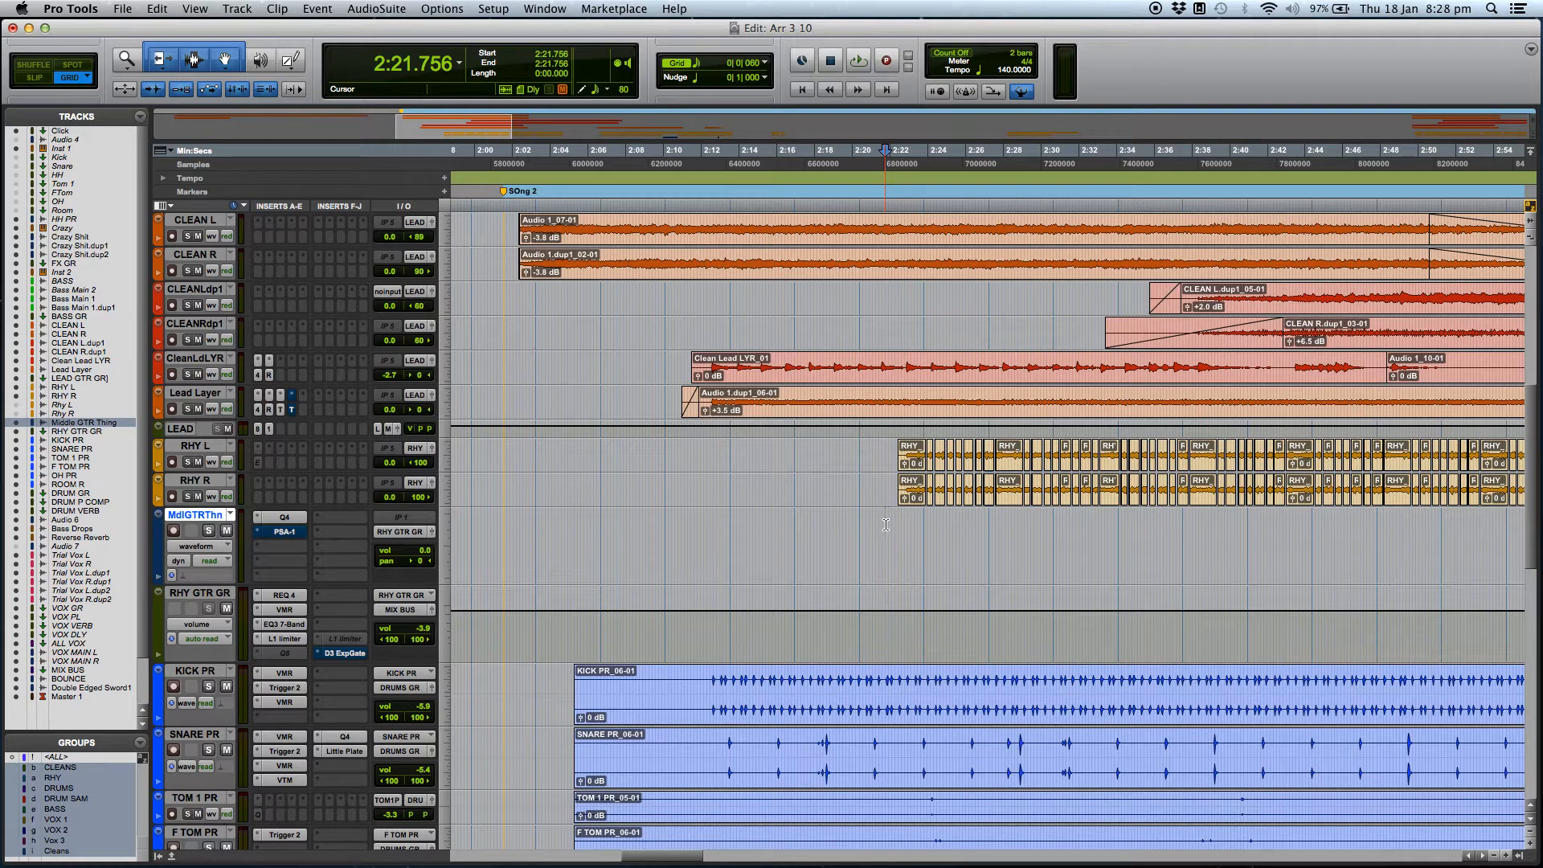
pyautogui.click(883, 521)
pyautogui.press('space')
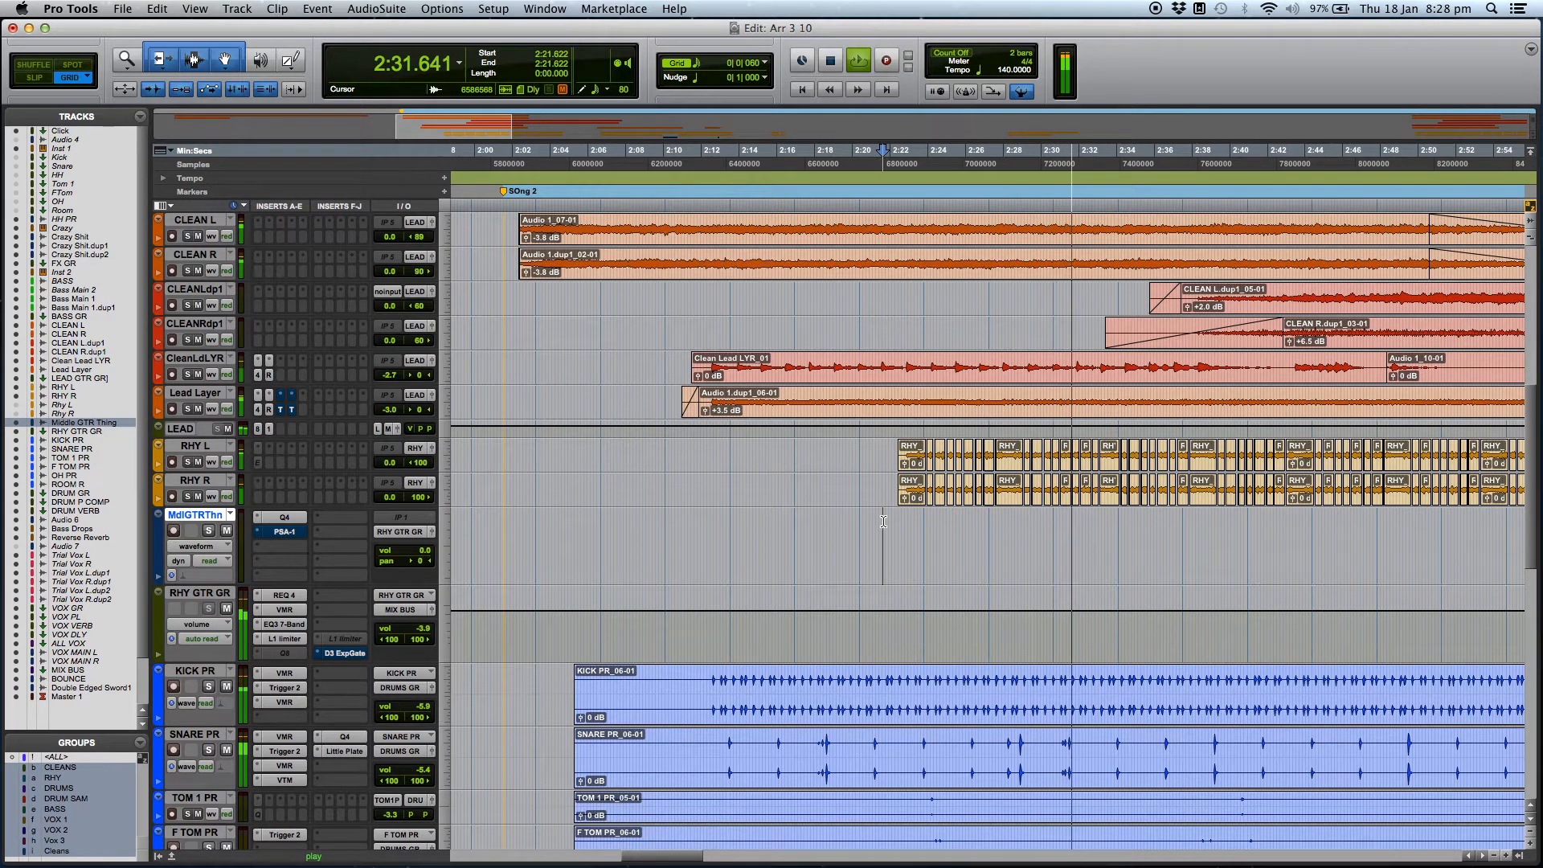
pyautogui.click(187, 462)
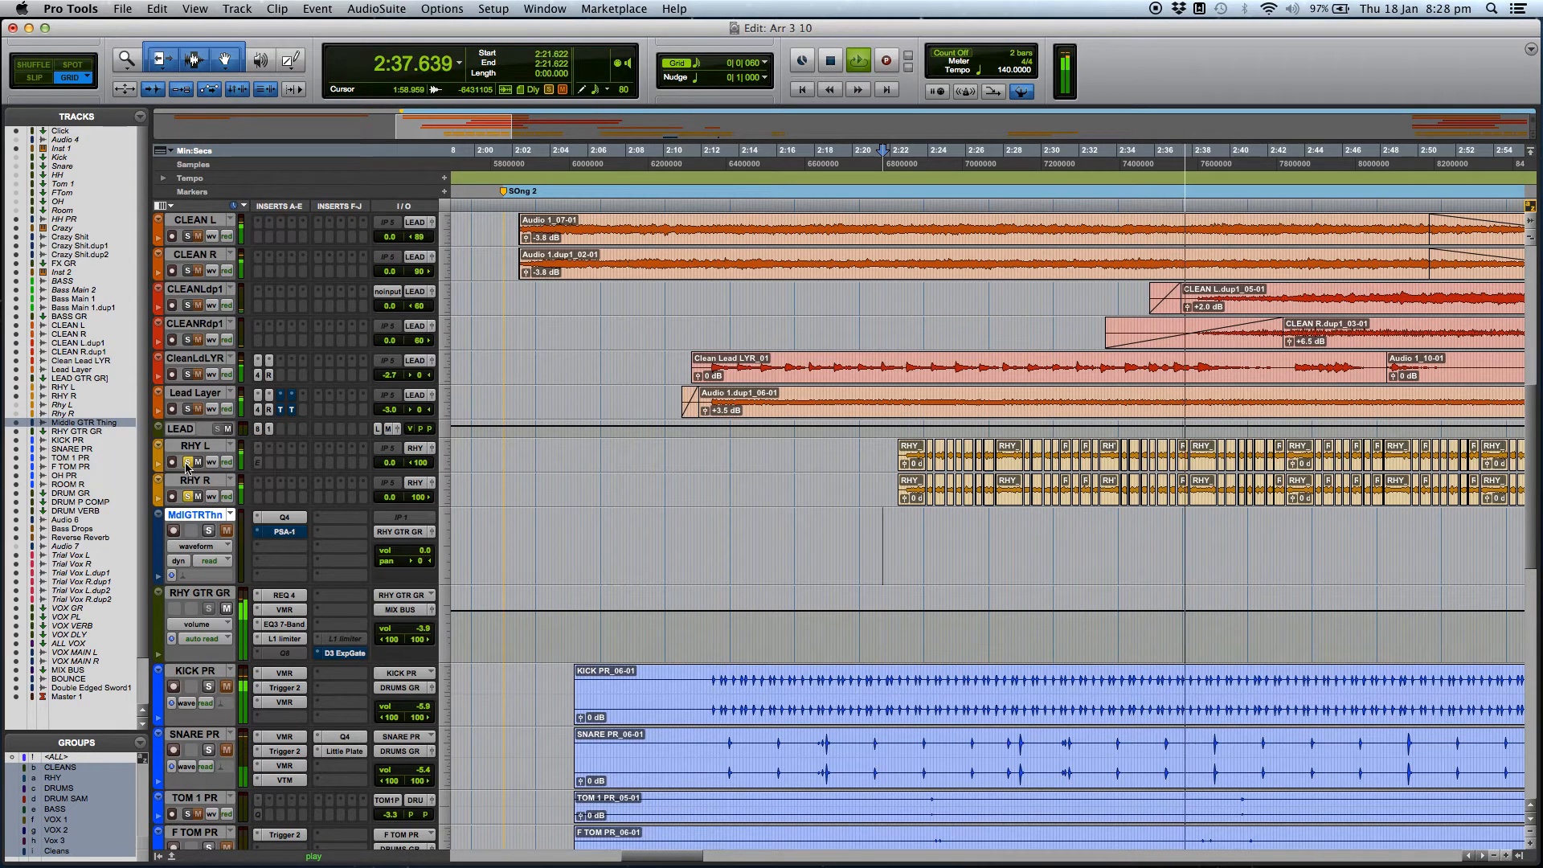
pyautogui.press('super+bracketleft')
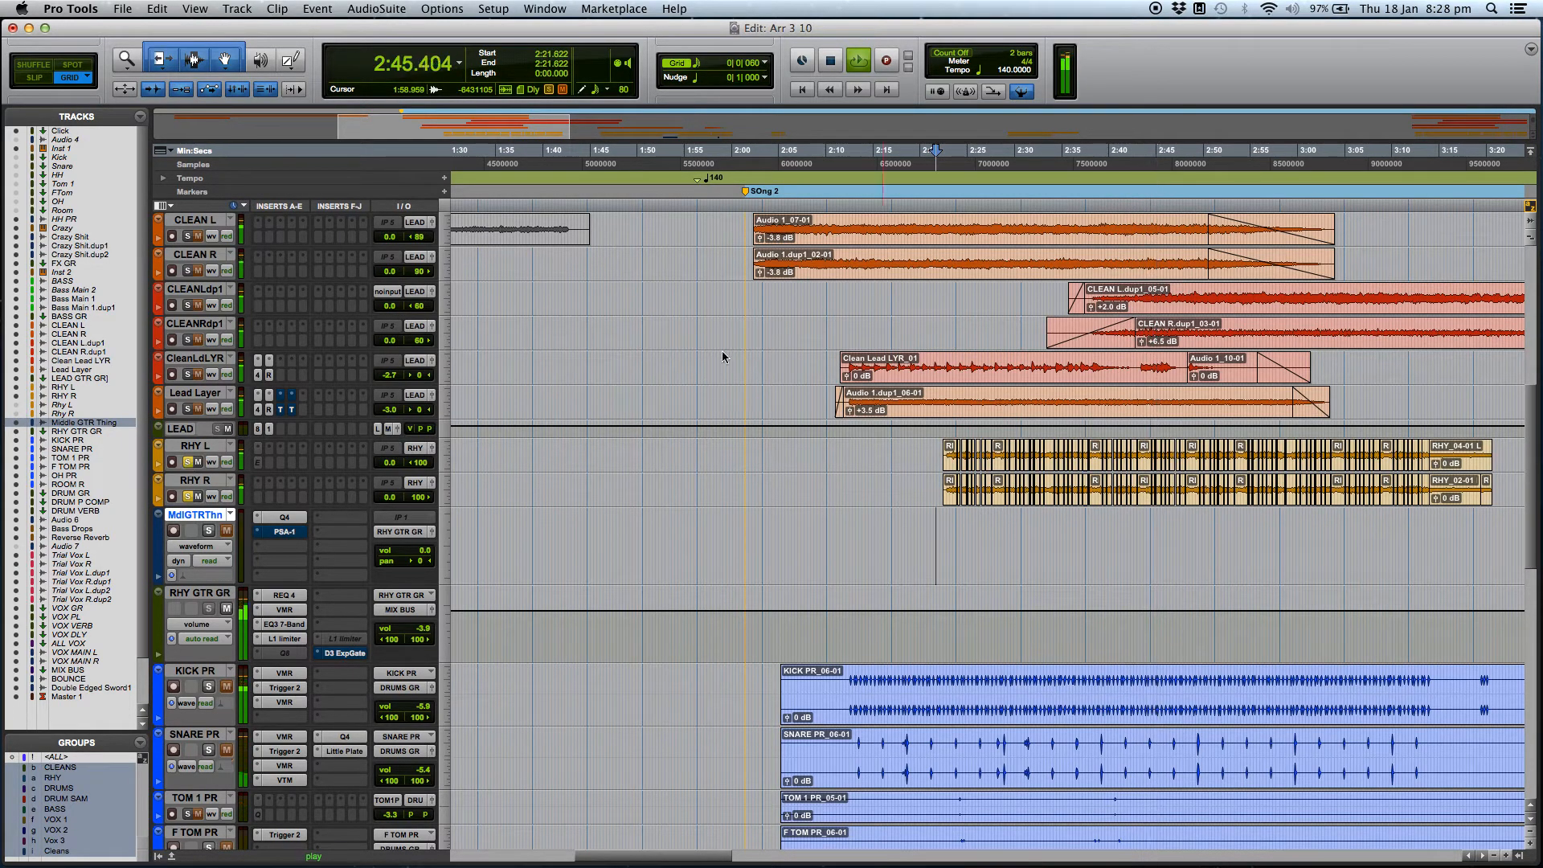
pyautogui.press('space')
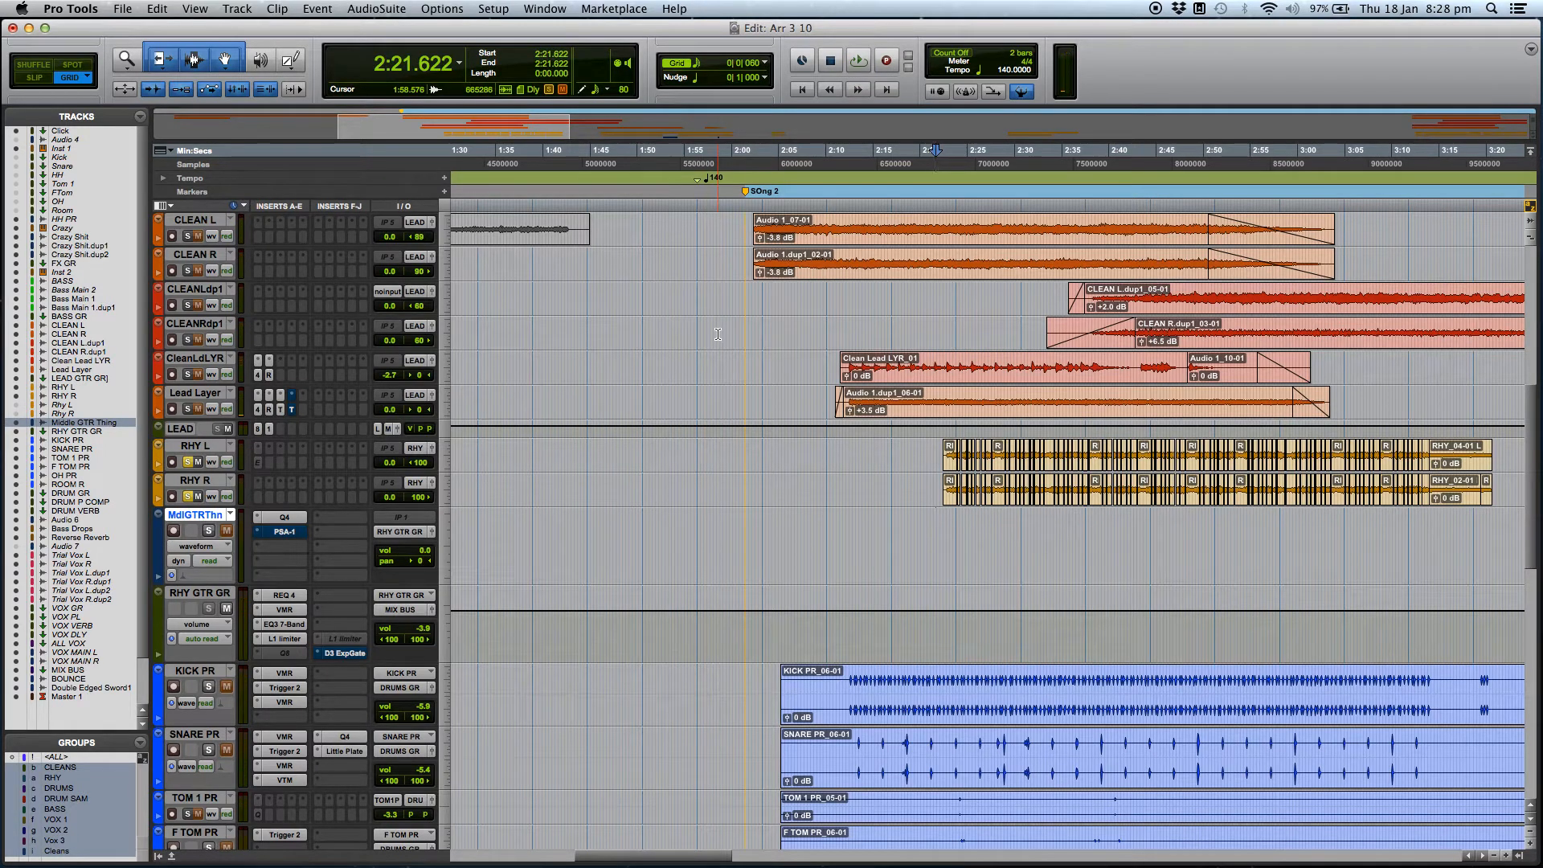
# - Place the edit cursor near the start of the chopped RHY clips in the late song section, at about 10:19.185
pyautogui.click(946, 547)
pyautogui.press('r')
pyautogui.press('r')
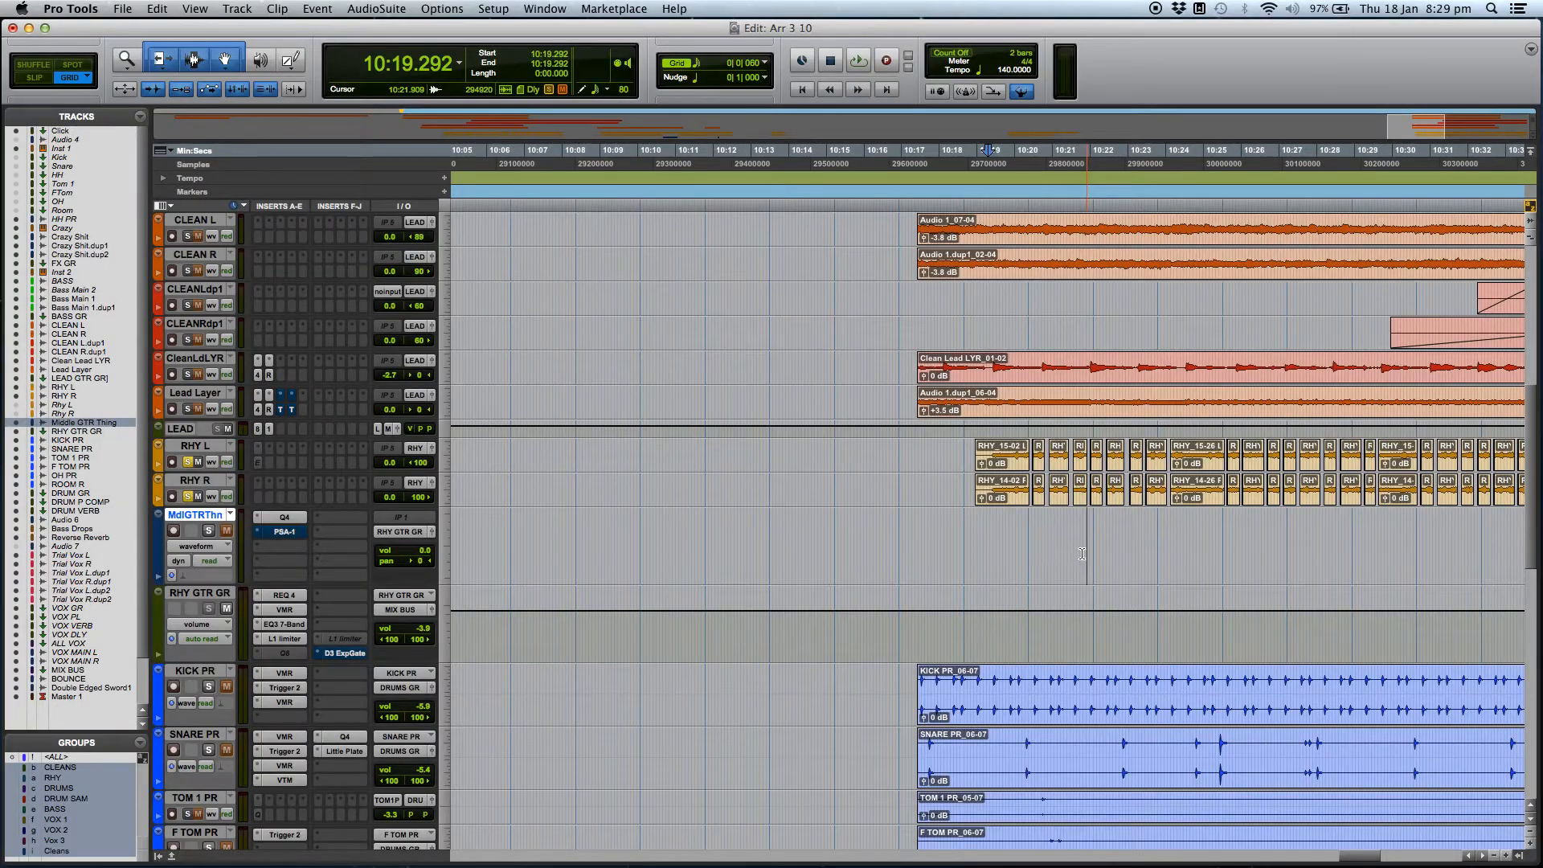
pyautogui.hscroll(5, 1004, 551)
pyautogui.click(835, 527)
pyautogui.click(782, 521)
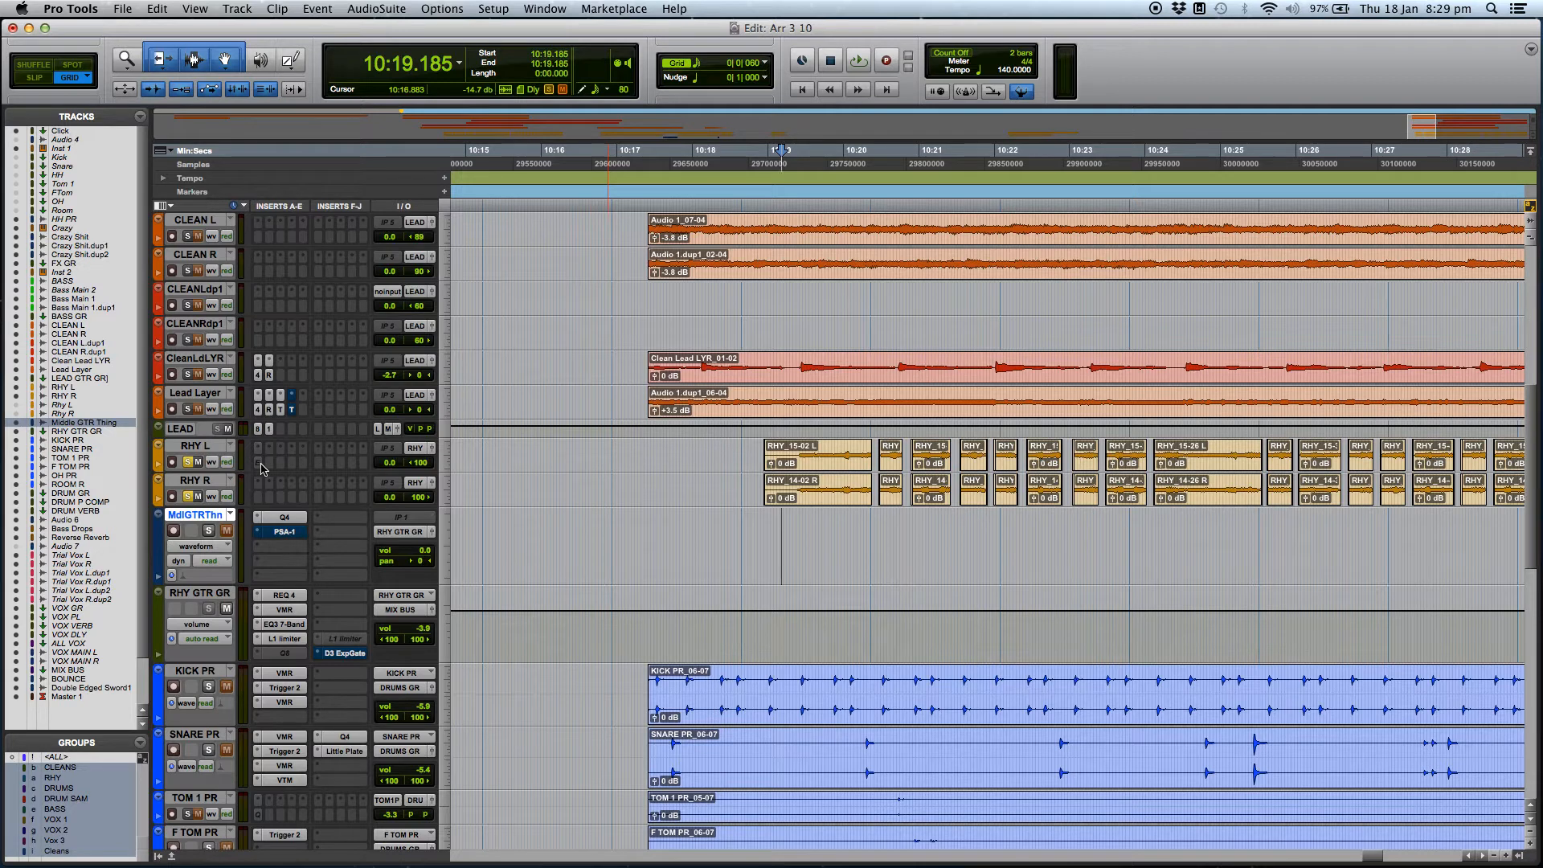
# - Isolate the RHY L guitar by bypassing RHY GTR GR's active inserts, centring RHY L's pan and taking RHY R out of solo
pyautogui.moveTo(302, 608)
pyautogui.mouseDown()
pyautogui.moveTo(299, 625)
pyautogui.moveTo(299, 597)
pyautogui.mouseUp()
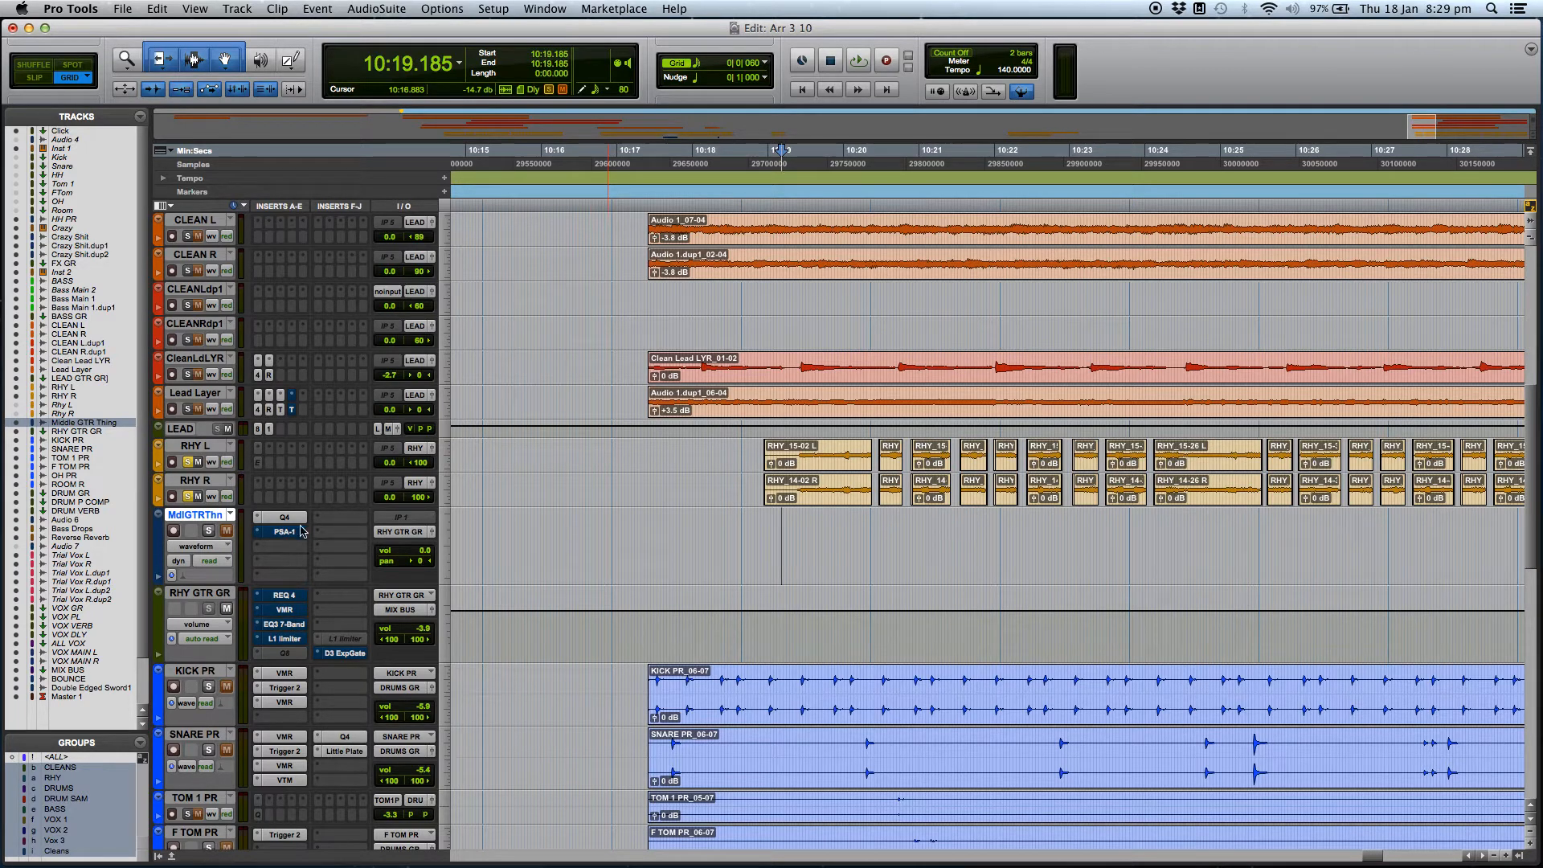
pyautogui.keyDown('alt'); pyautogui.click(420, 464); pyautogui.keyUp('alt')
pyautogui.click(187, 496)
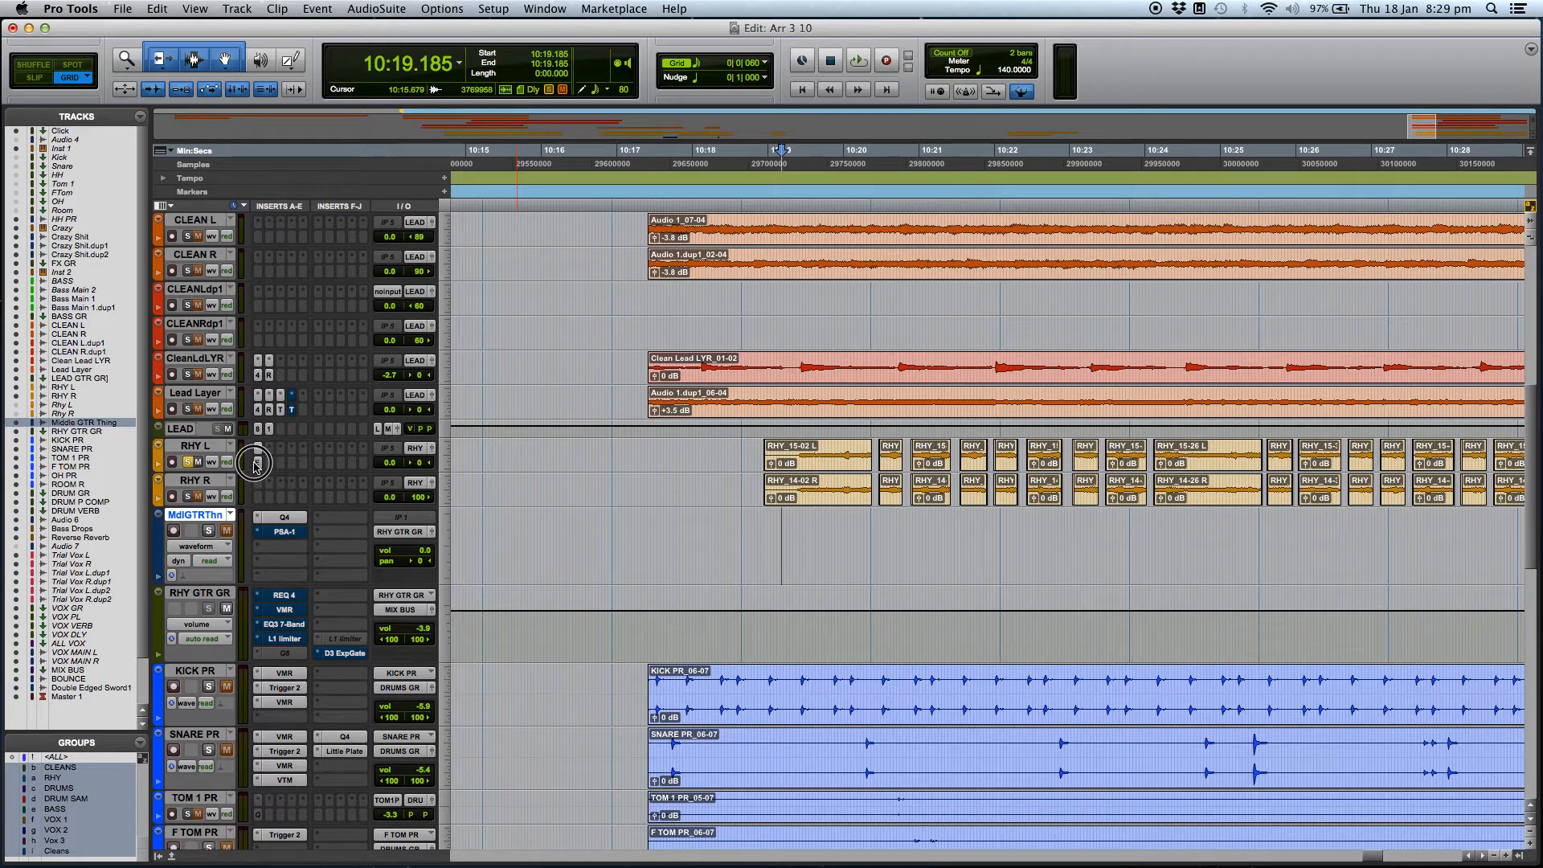
# - Open RHY L's Dyn3 Expander/Gate, set attack 10.0 us, hold 5.0 ms and threshold about -23.3 dB, and audition it
pyautogui.click(259, 462)
pyautogui.moveTo(618, 113); pyautogui.dragTo(610, 403)
pyautogui.moveTo(619, 617); pyautogui.dragTo(618, 646)
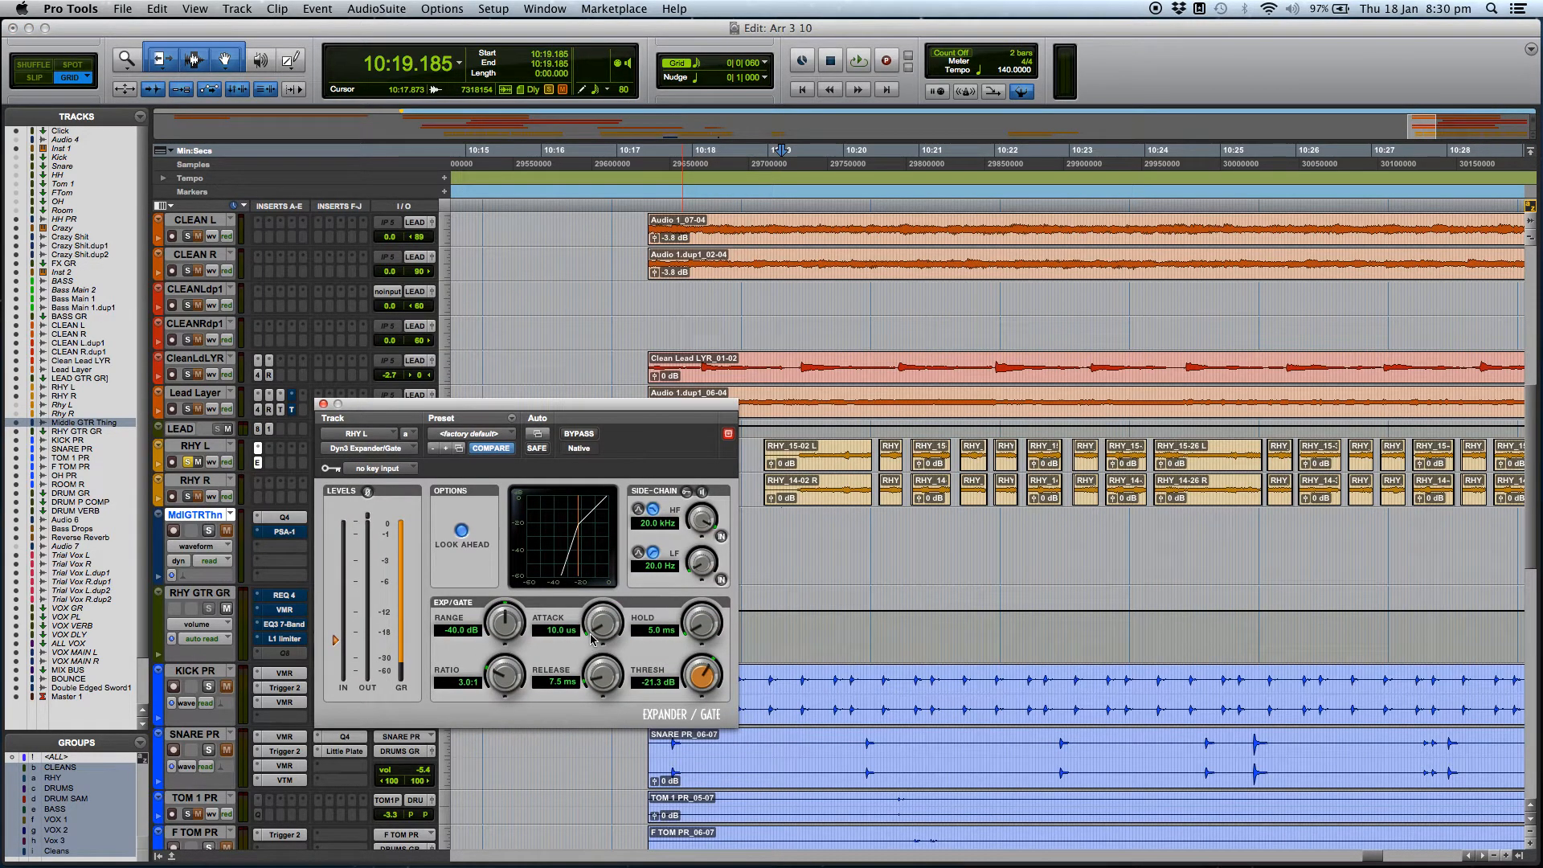
pyautogui.moveTo(605, 623); pyautogui.dragTo(598, 657)
pyautogui.moveTo(701, 626)
pyautogui.mouseDown()
pyautogui.moveTo(702, 591)
pyautogui.moveTo(702, 639)
pyautogui.mouseUp()
pyautogui.moveTo(630, 393); pyautogui.dragTo(625, 131)
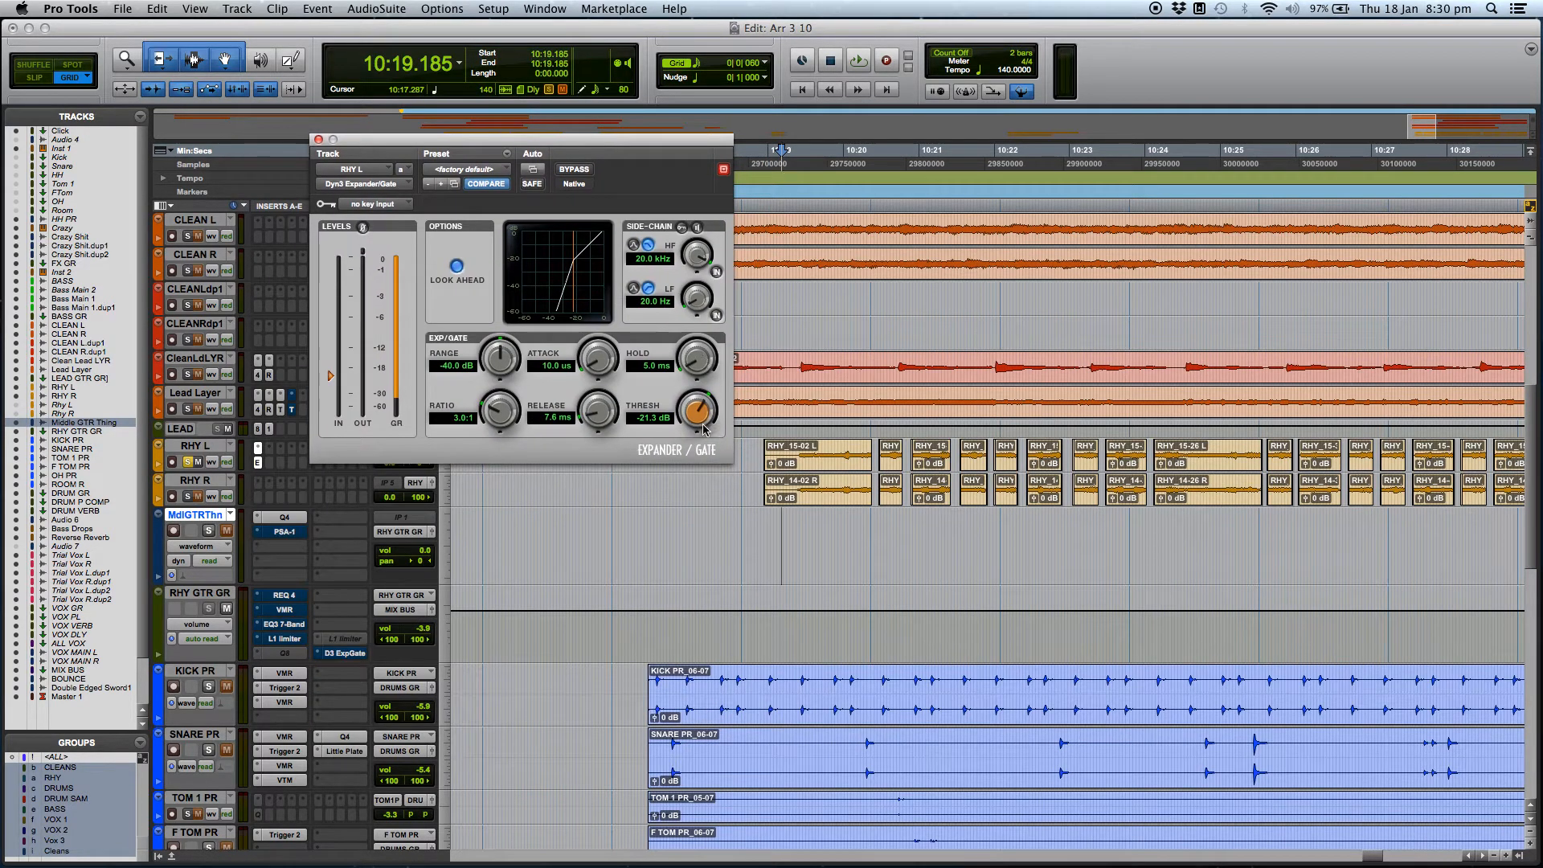
pyautogui.moveTo(696, 424); pyautogui.dragTo(697, 427)
pyautogui.press('space')
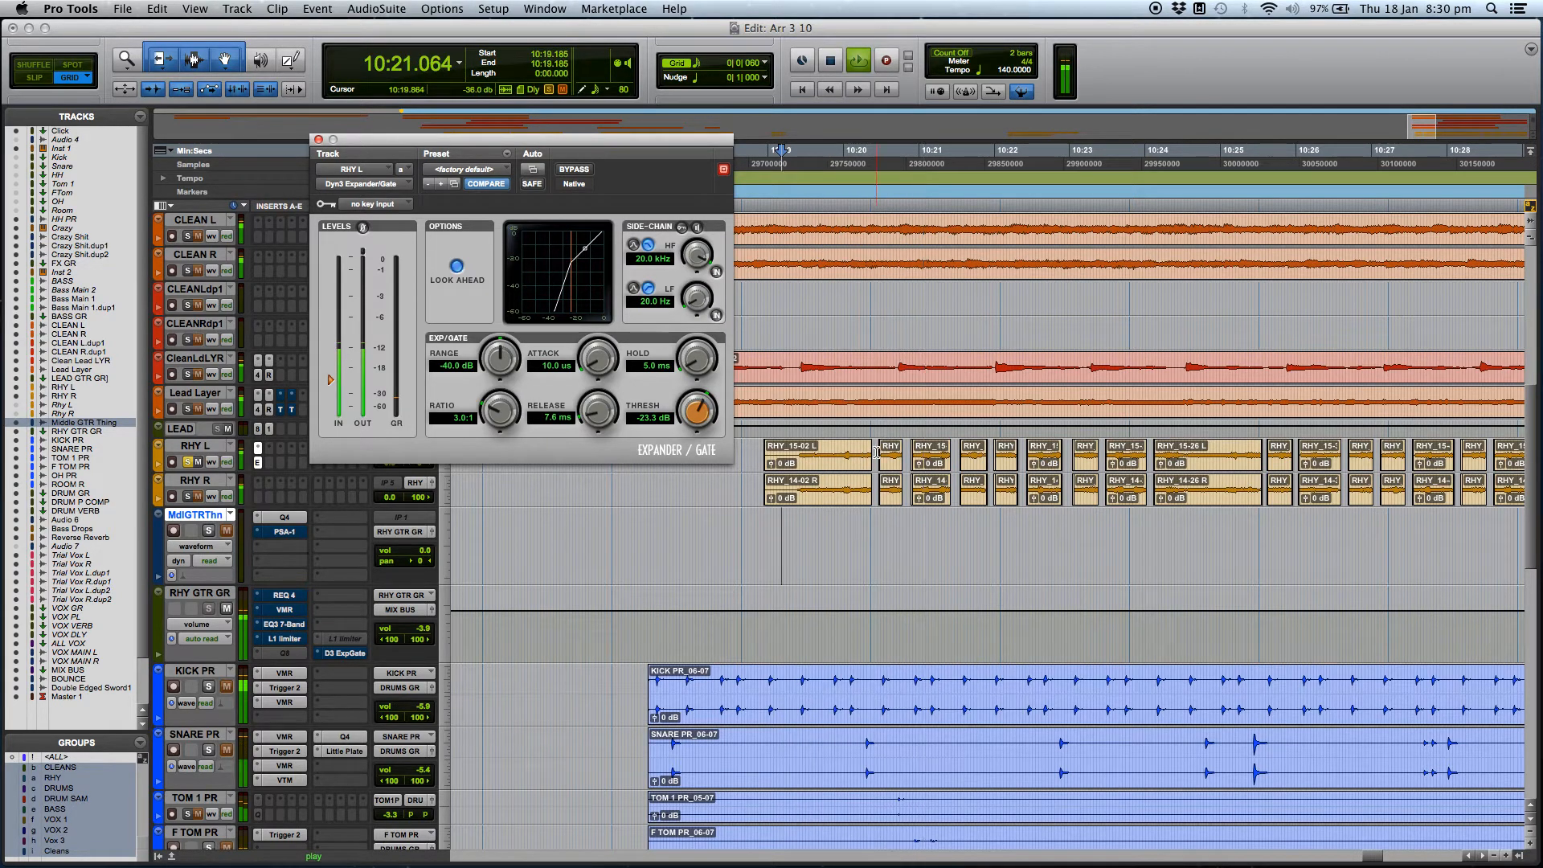
pyautogui.press('space')
# - Consolidate the chopped RHY L and RHY R clips from about 10:18.959 to 10:28.774 into one clip per track
pyautogui.moveTo(866, 452); pyautogui.dragTo(1505, 452)
pyautogui.hotkey('alt', 'shift', '3')
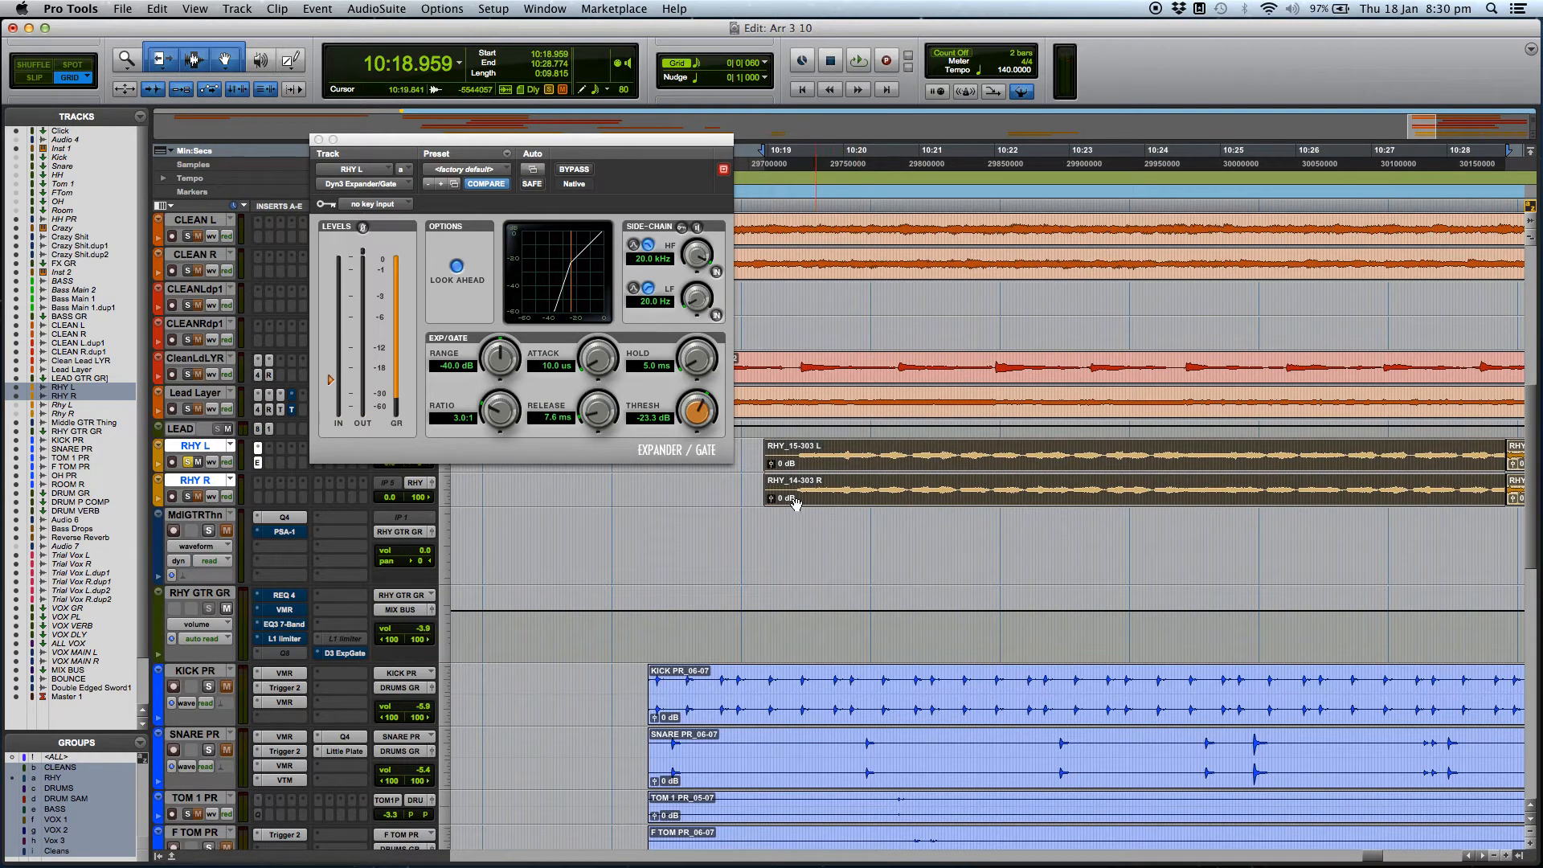
# - Audition the consolidated RHY L guitar through the gate, starting around 10:19, and examine the gate's gain reduction
pyautogui.click(798, 526)
pyautogui.press('space')
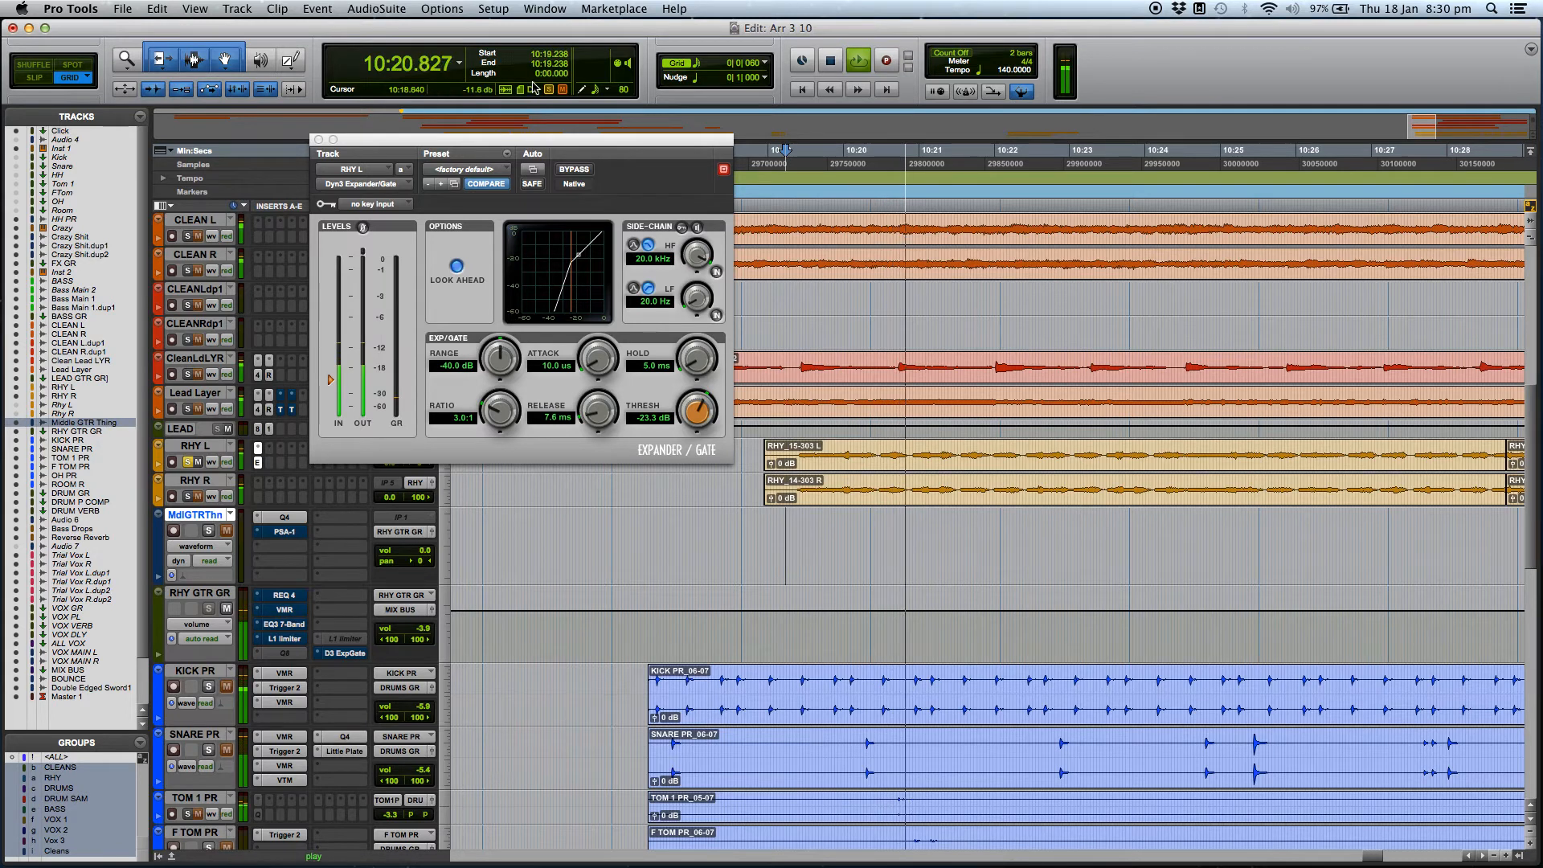
pyautogui.moveTo(577, 144); pyautogui.dragTo(591, 396)
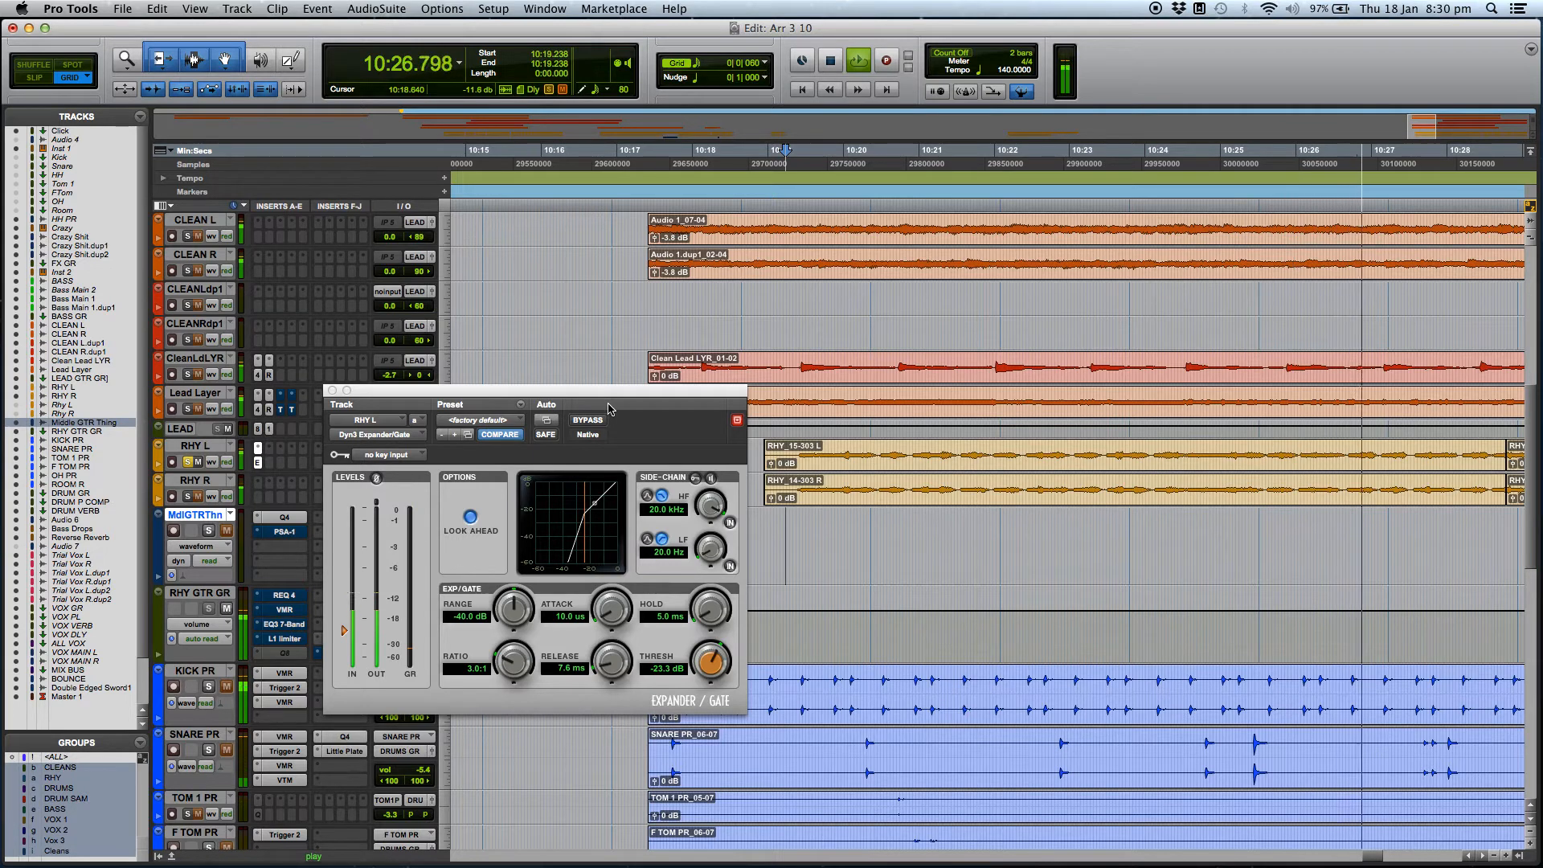
pyautogui.press('space')
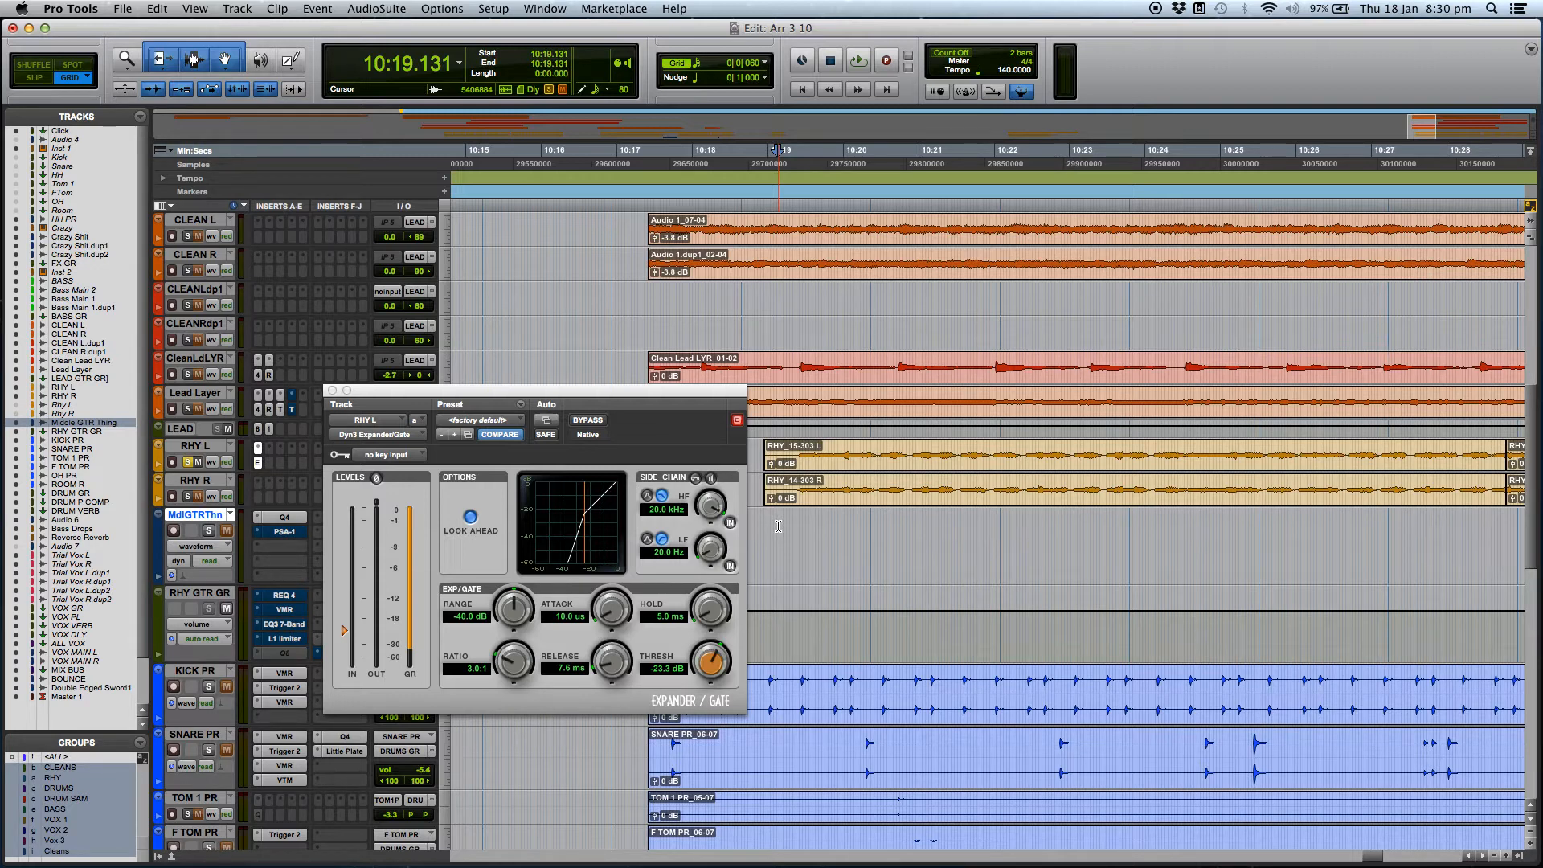
pyautogui.moveTo(640, 396); pyautogui.dragTo(625, 371)
pyautogui.click(781, 526)
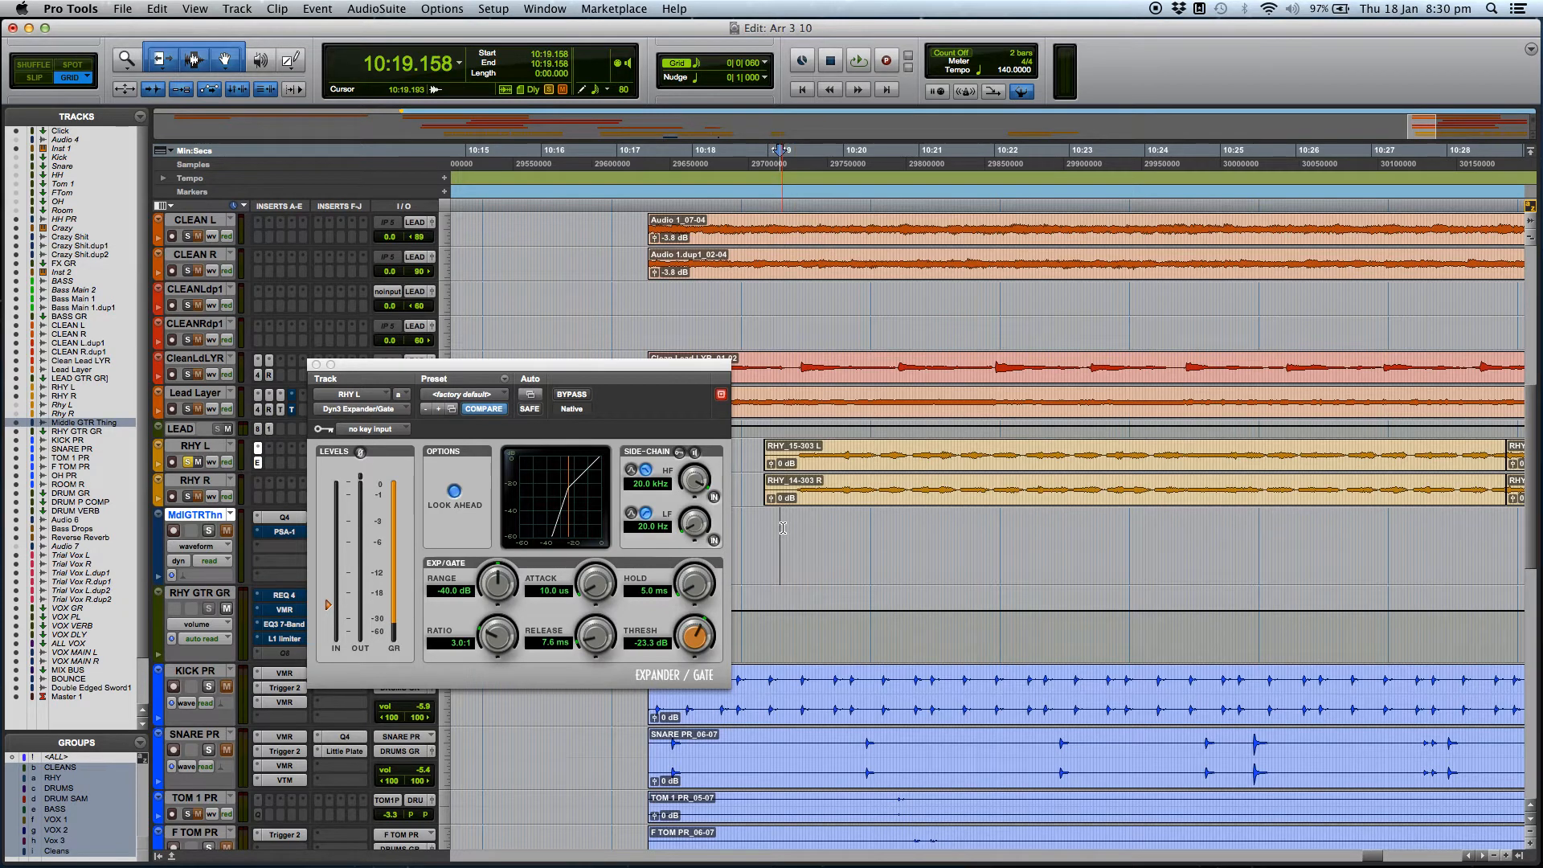
pyautogui.click(767, 527)
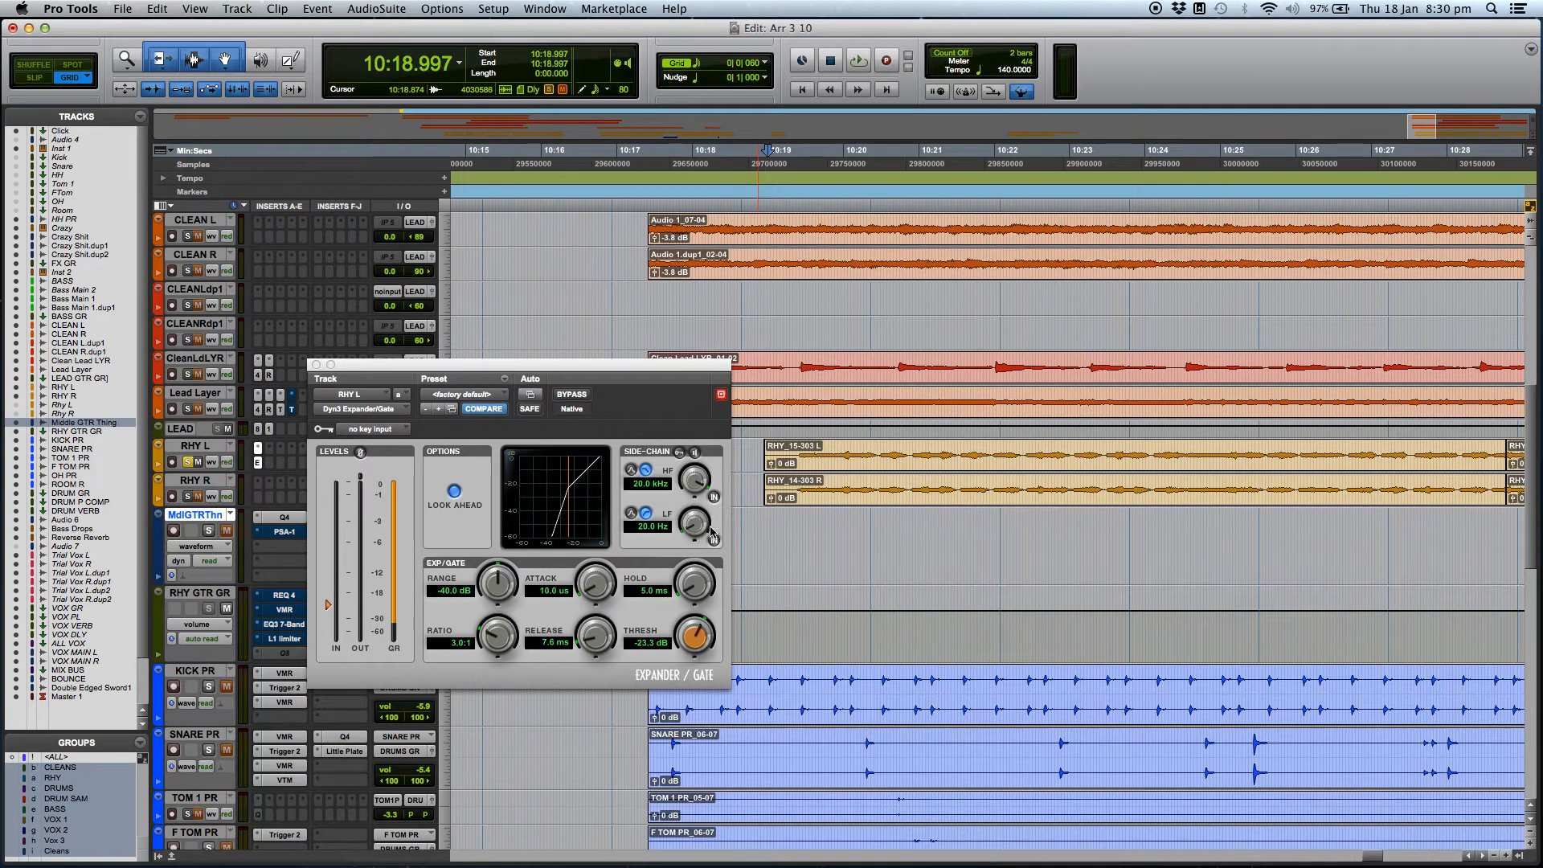
pyautogui.press('space')
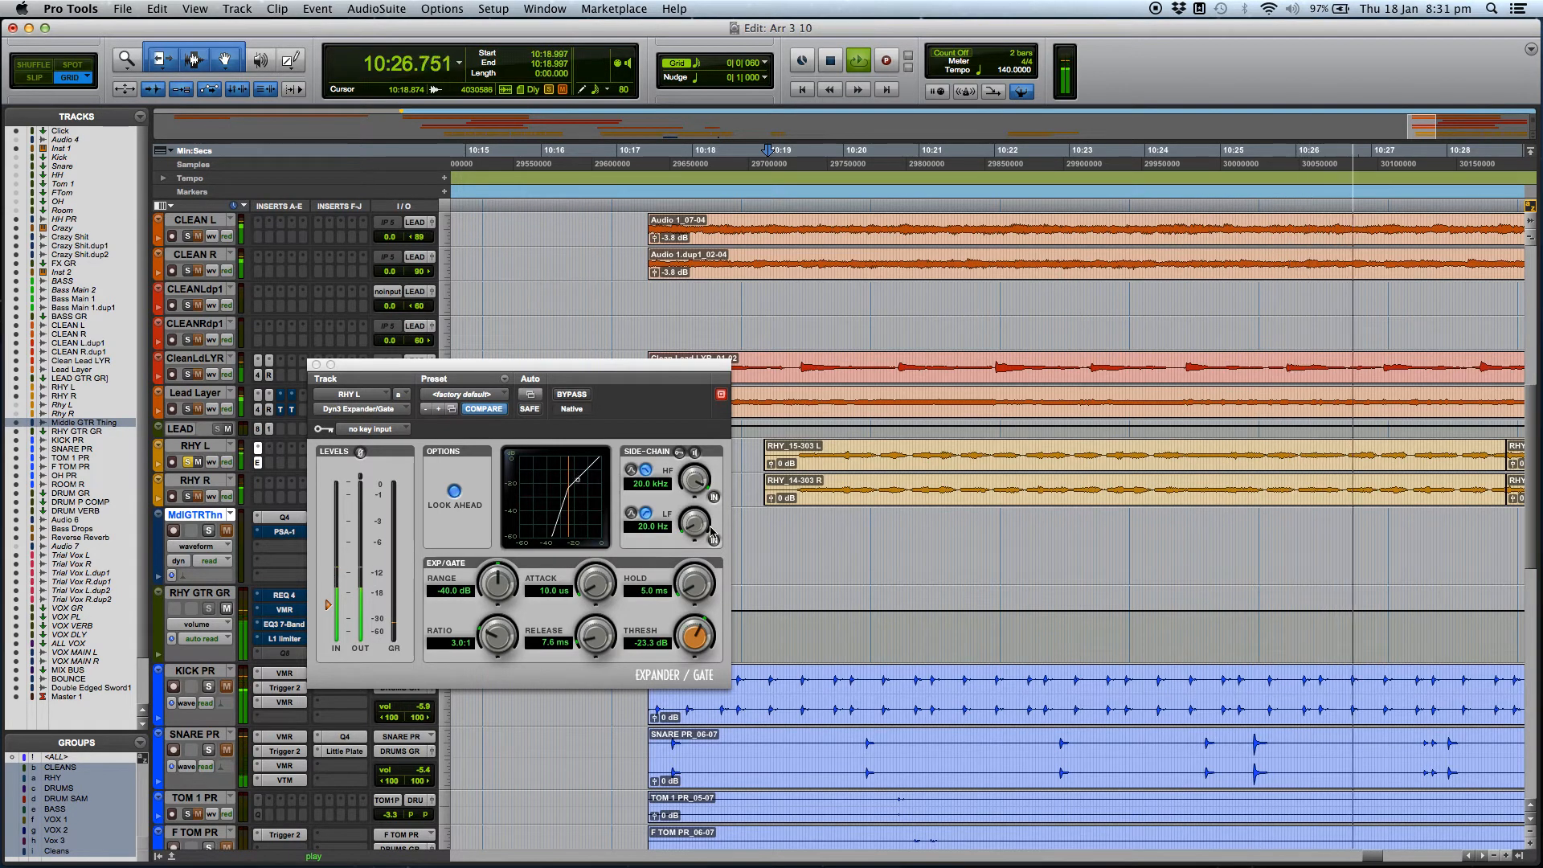
pyautogui.press('space')
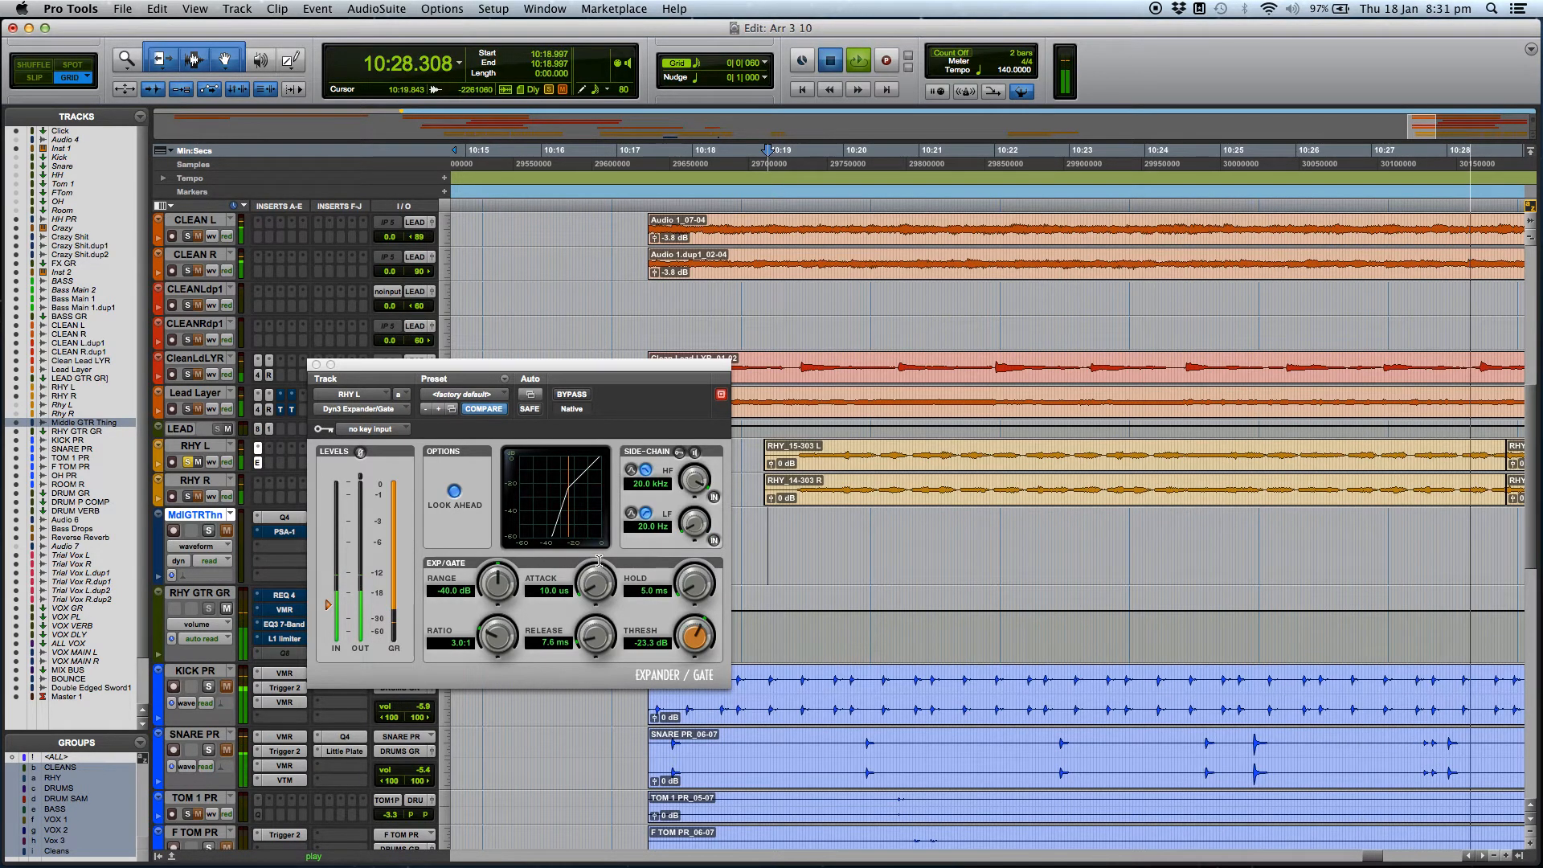
# - Try the gate threshold at about -18.9 dB during playback, and settle on -20.6 dB
pyautogui.moveTo(693, 641); pyautogui.dragTo(697, 632)
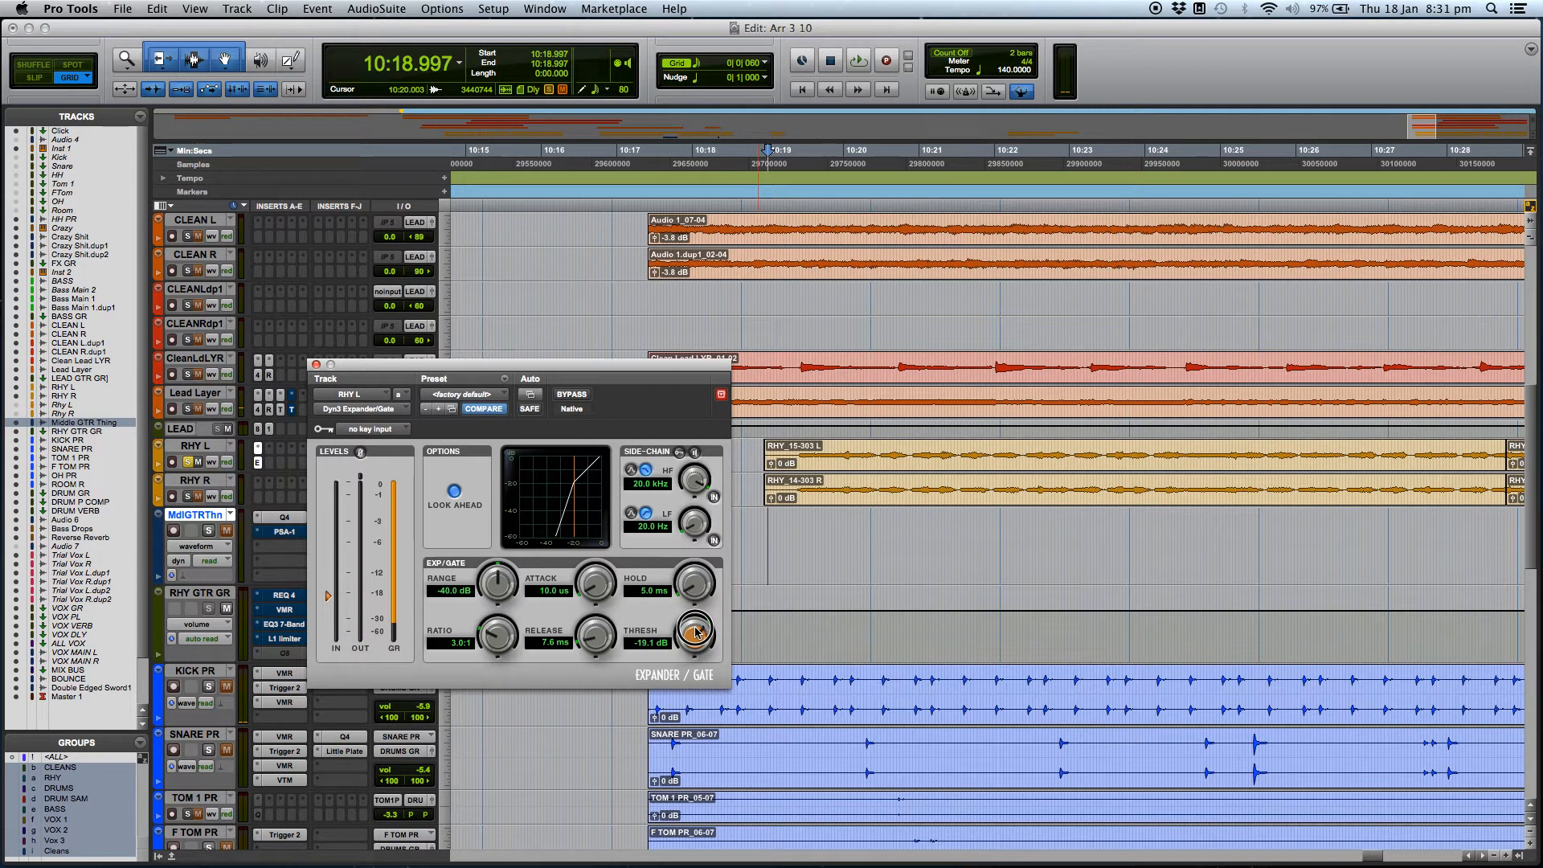
pyautogui.press('space')
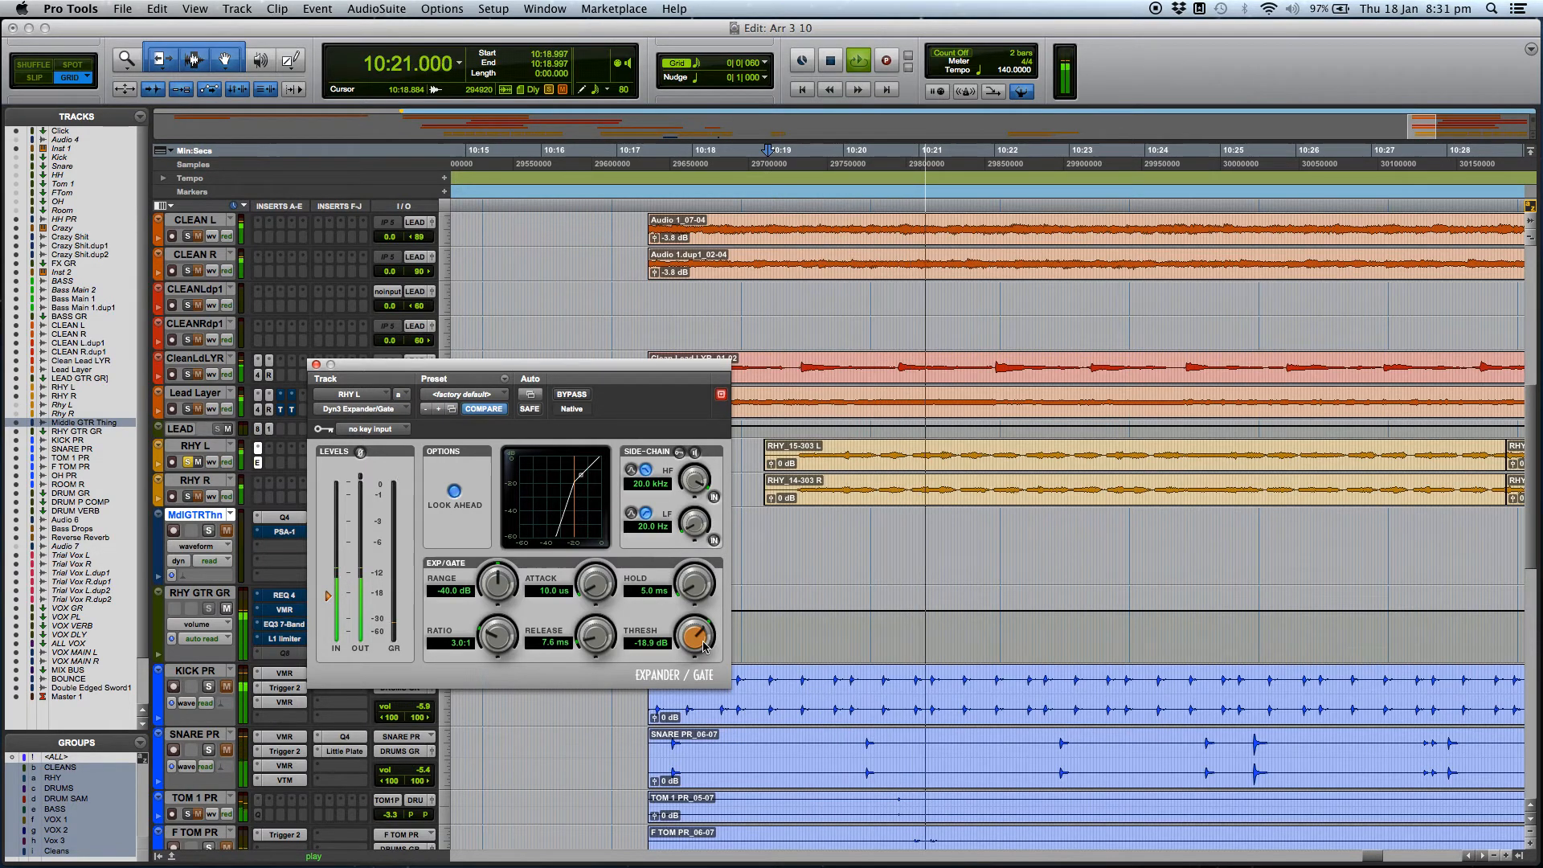
pyautogui.press('space')
pyautogui.moveTo(704, 643); pyautogui.dragTo(700, 655)
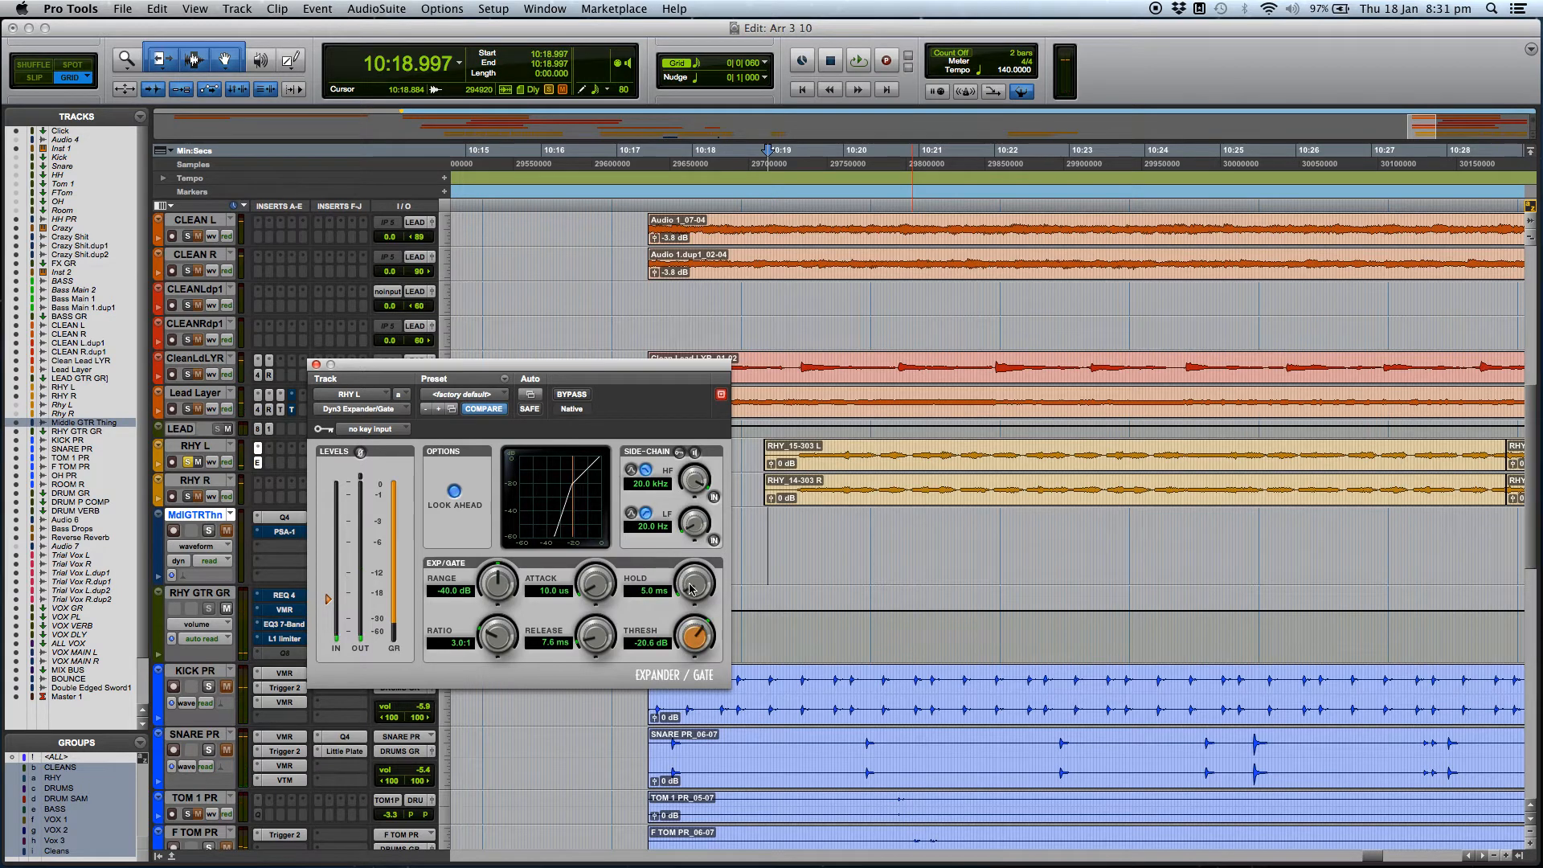
# - Set the gate's release to about 15.8 ms and audition the RHY L guitar
pyautogui.moveTo(599, 632); pyautogui.dragTo(594, 615)
pyautogui.press('space')
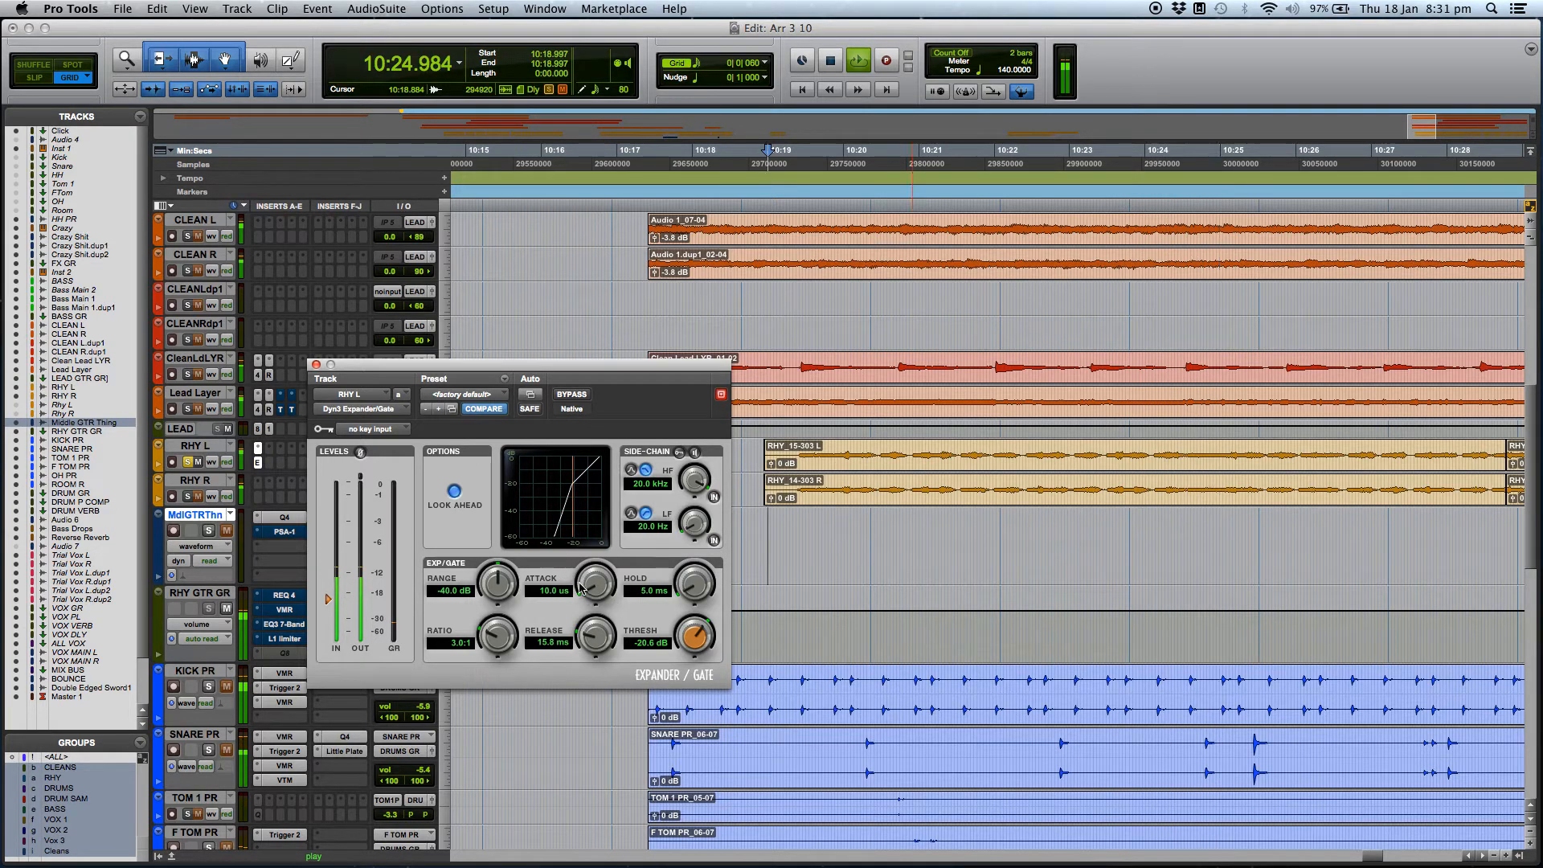
pyautogui.press('space')
# - Try slower gate attack times of about 31.9 us and 115.7 us while playing the RHY L guitar
pyautogui.moveTo(595, 582); pyautogui.dragTo(596, 557)
pyautogui.press('space')
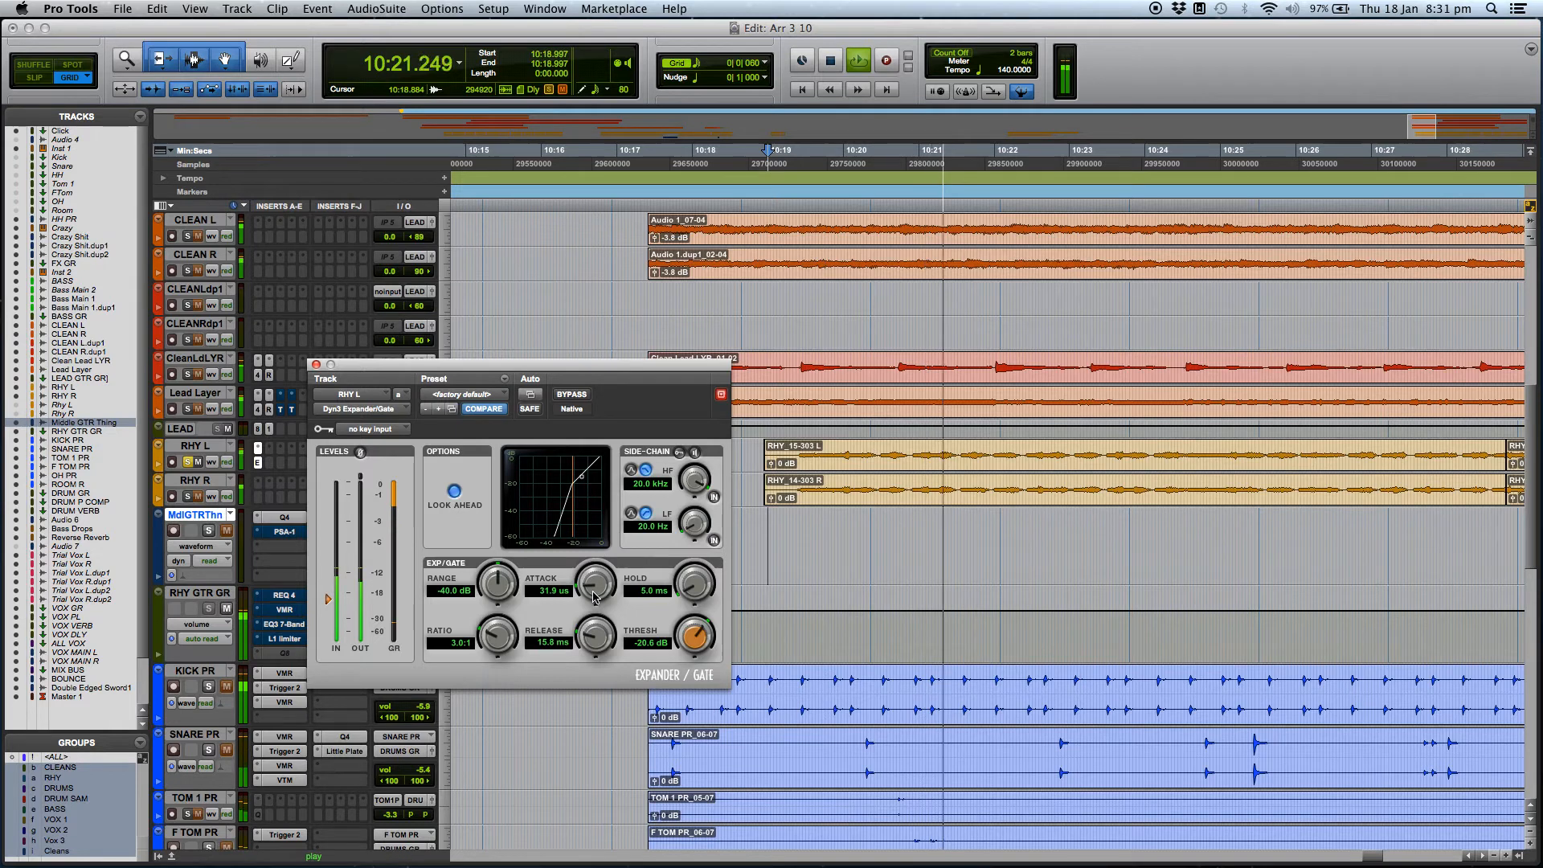
pyautogui.moveTo(593, 593); pyautogui.dragTo(596, 556)
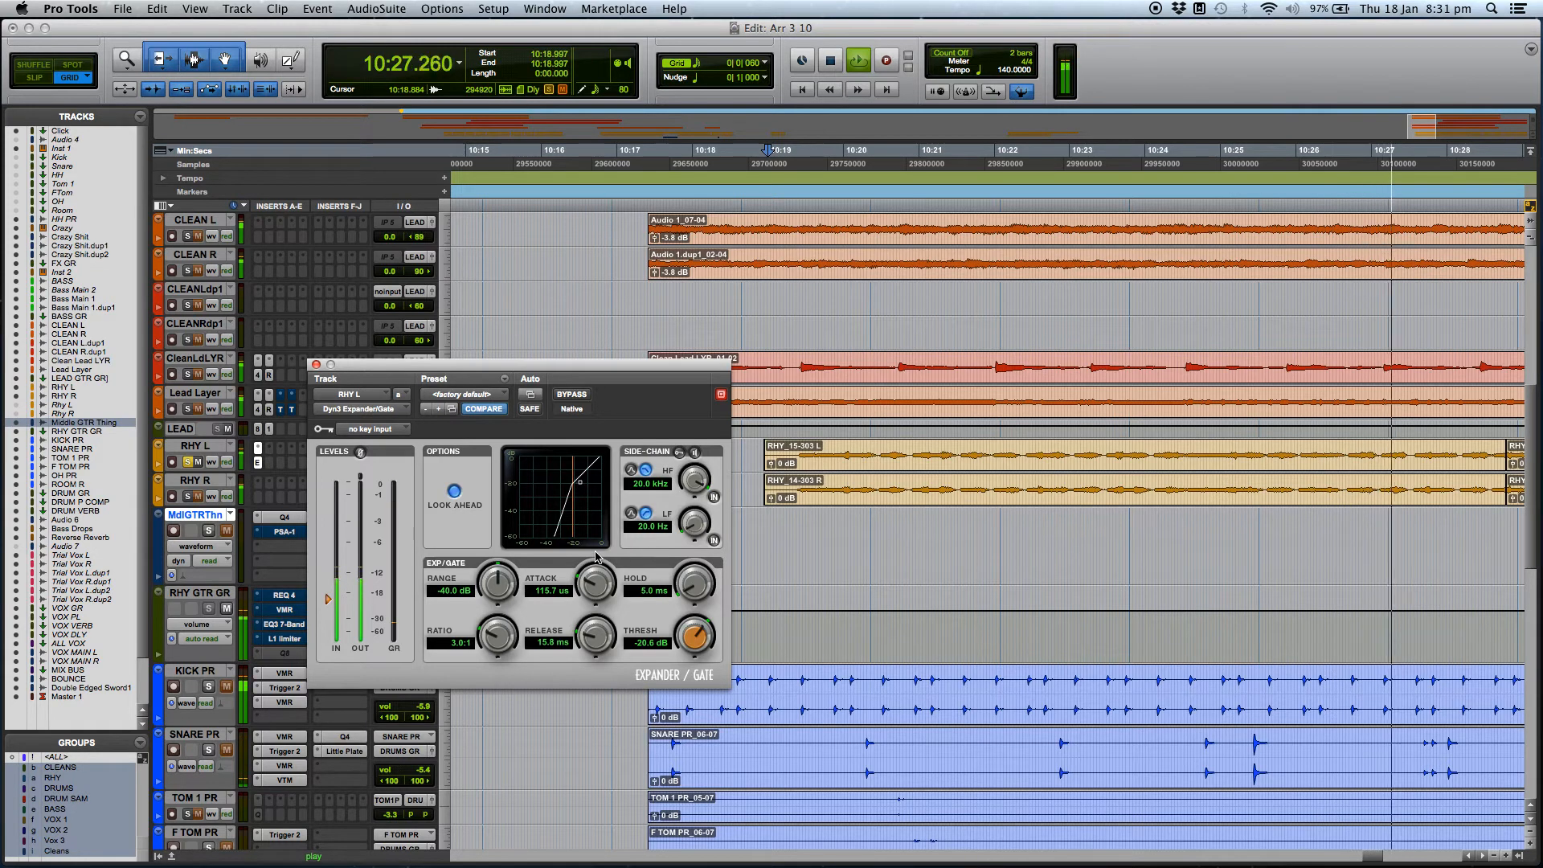
pyautogui.press('space')
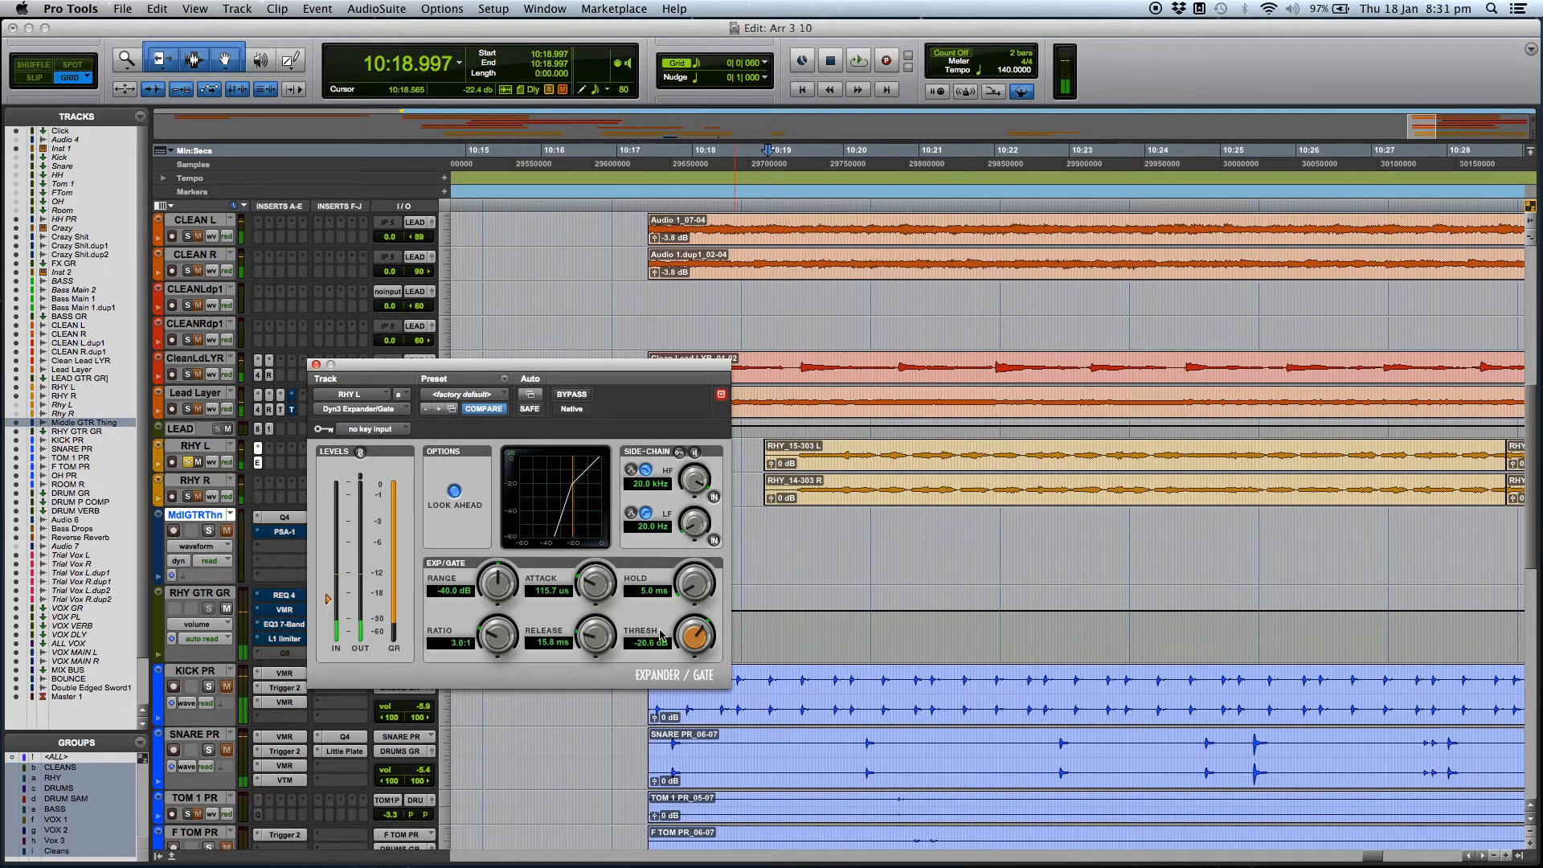
# - Set the gate's attack to about 13.6 us, hold to 8.8 ms and release to 5.0 ms
pyautogui.moveTo(589, 582); pyautogui.dragTo(606, 718)
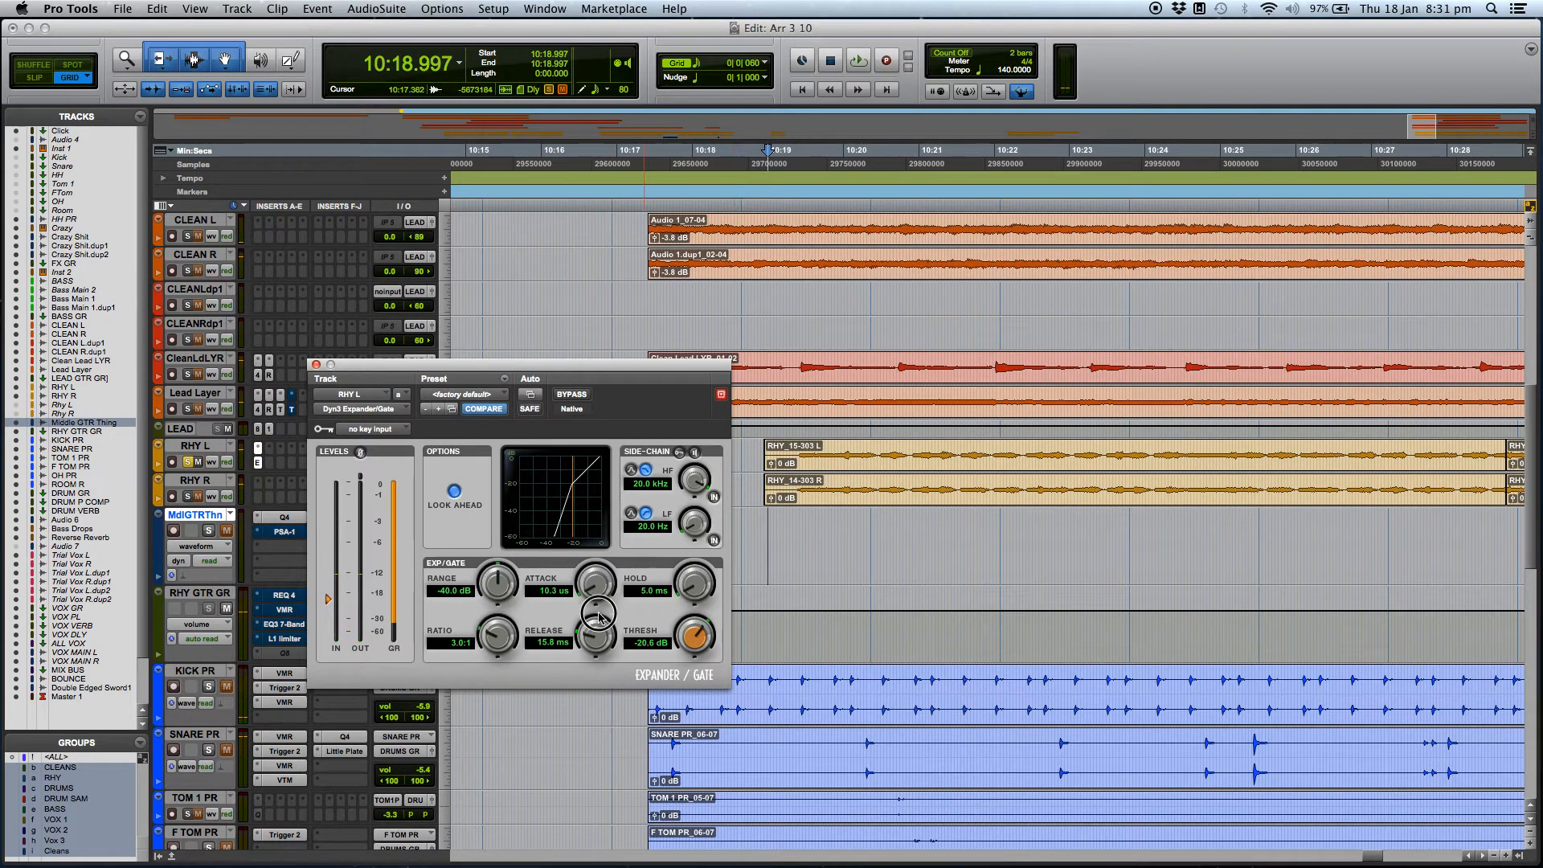
pyautogui.moveTo(693, 584); pyautogui.dragTo(687, 593)
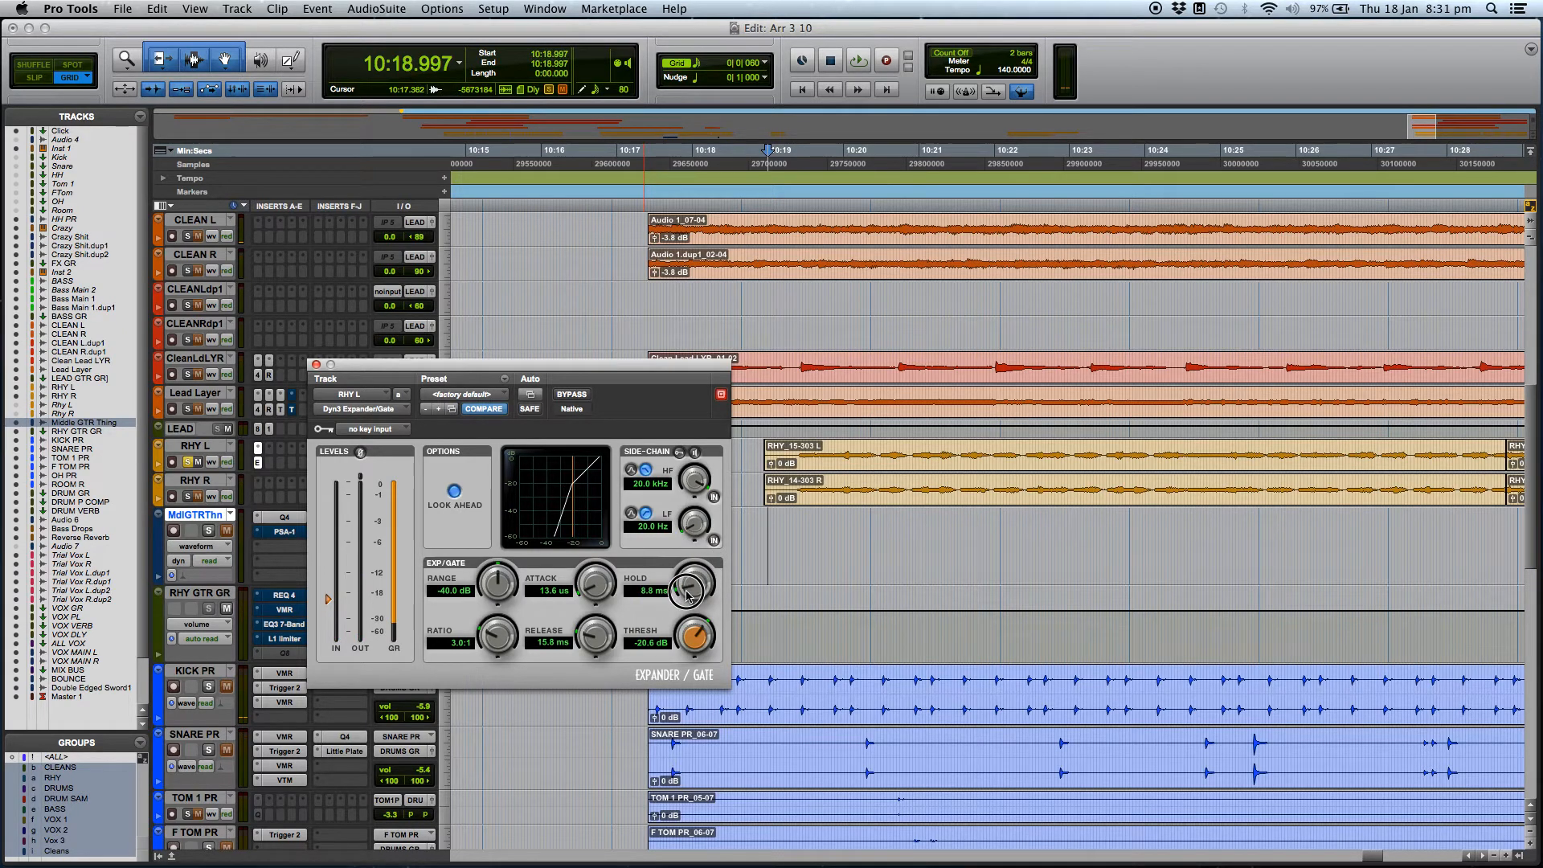
pyautogui.moveTo(595, 640); pyautogui.dragTo(610, 781)
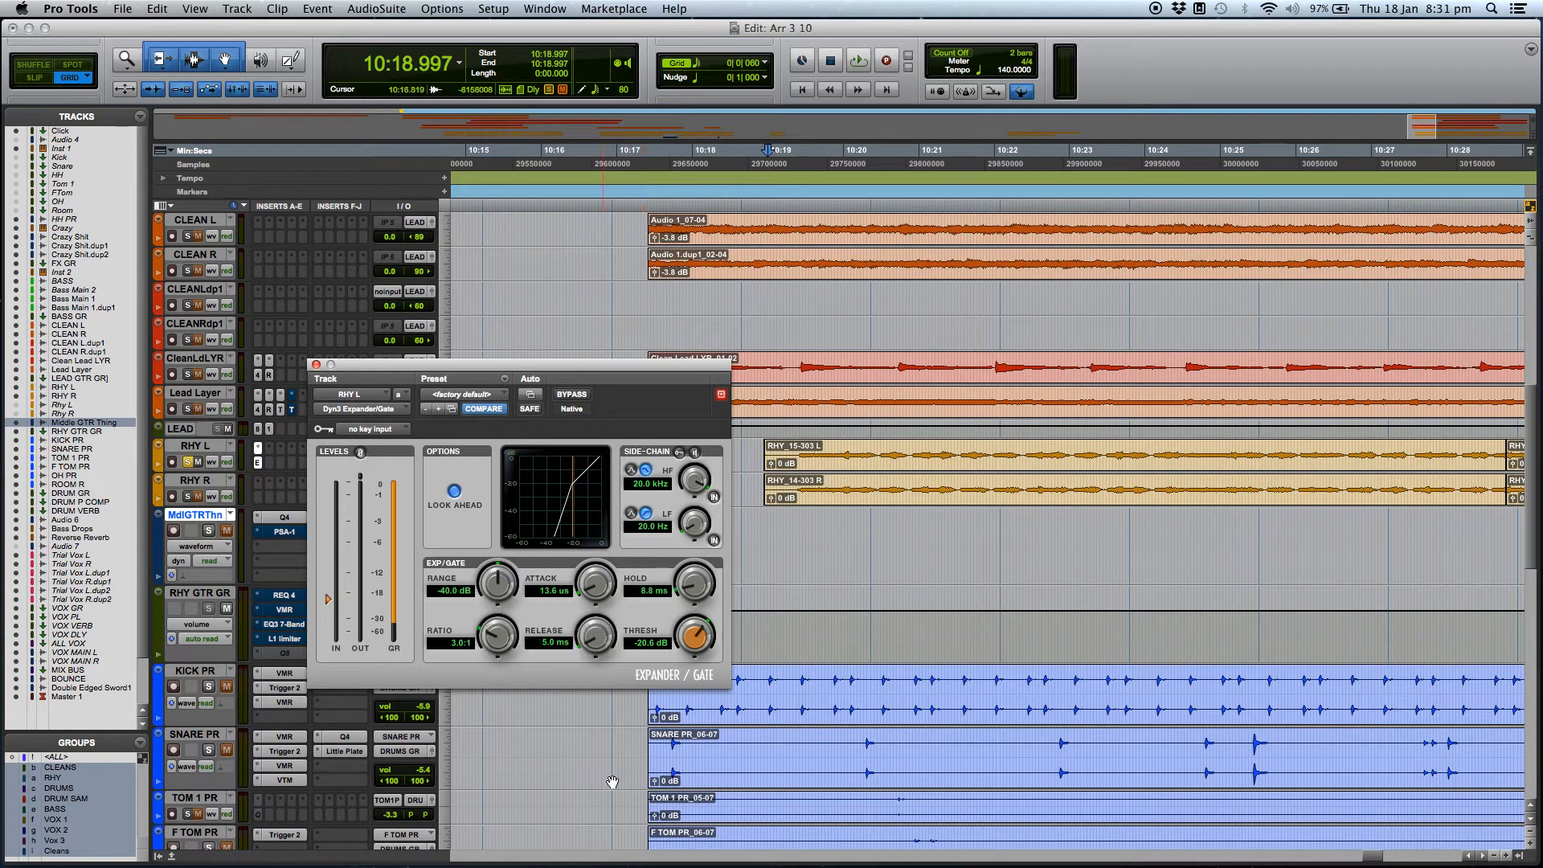
# - Set the gate's hold to about 12.7 ms and its threshold to -18.9 dB while auditioning RHY L
pyautogui.moveTo(687, 584); pyautogui.dragTo(688, 573)
pyautogui.press('space')
pyautogui.moveTo(696, 641); pyautogui.dragTo(699, 632)
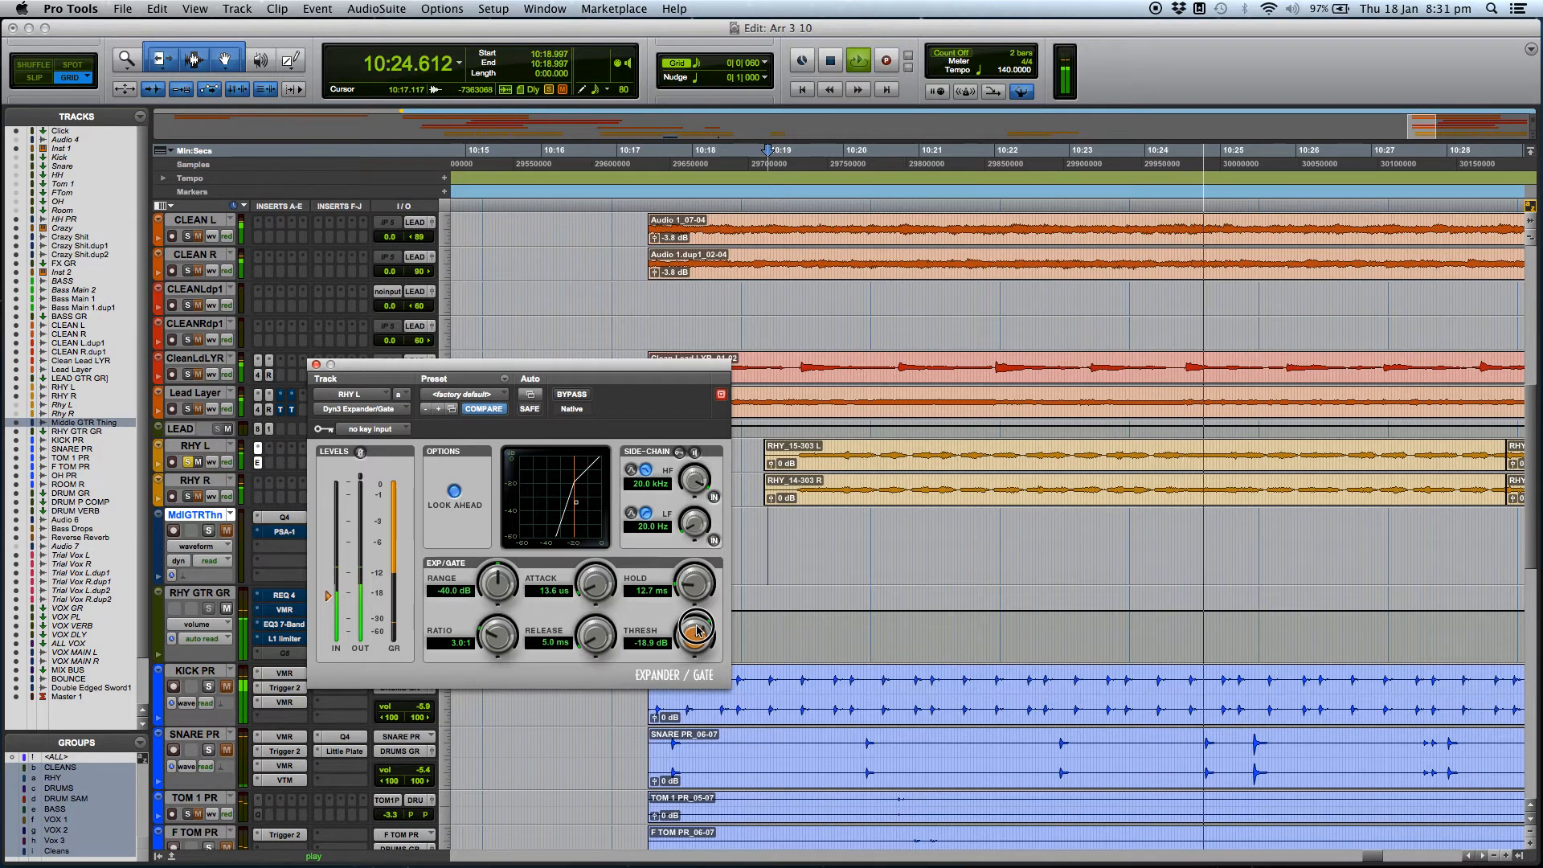
pyautogui.press('space')
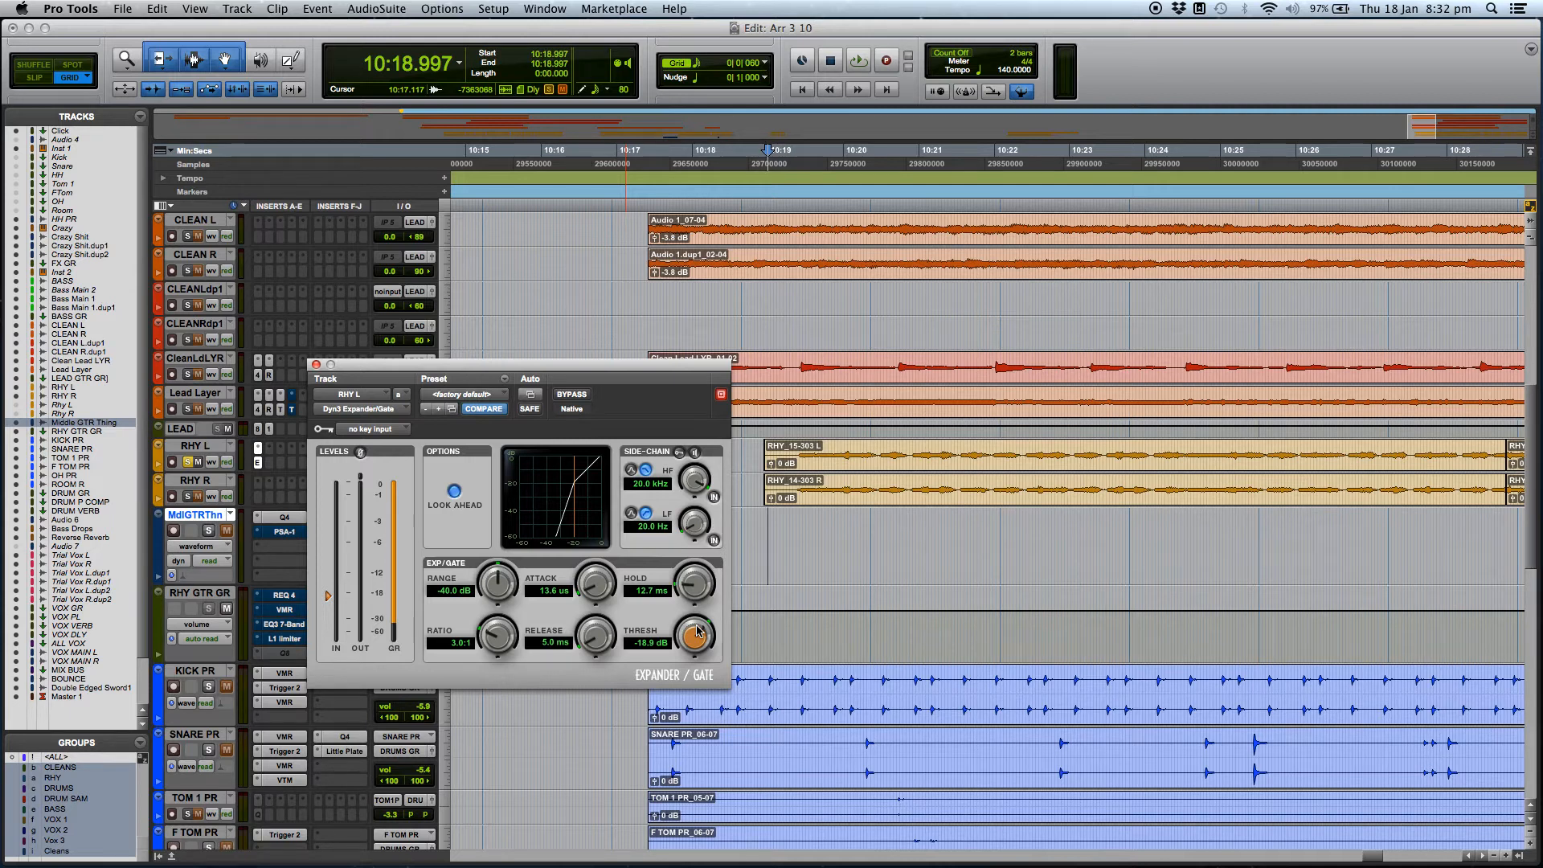
# - Set the gate's threshold to about -23.7 dB, release to 7.2 ms and hold to 11.2 ms, and audition the guitar
pyautogui.moveTo(348, 386); pyautogui.dragTo(393, 433)
pyautogui.moveTo(756, 682); pyautogui.dragTo(661, 667)
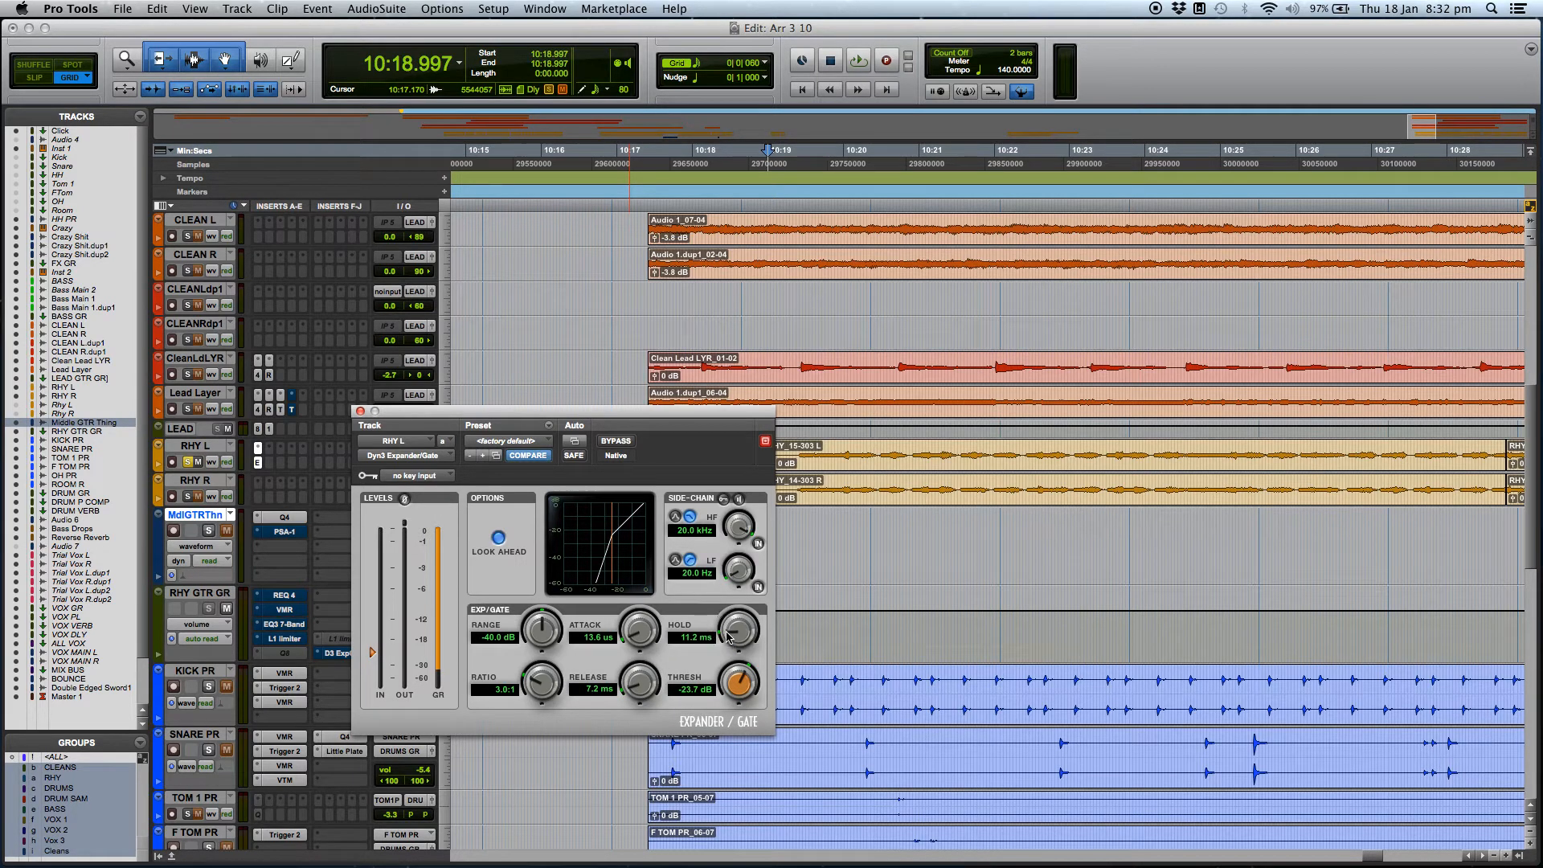
pyautogui.press('space')
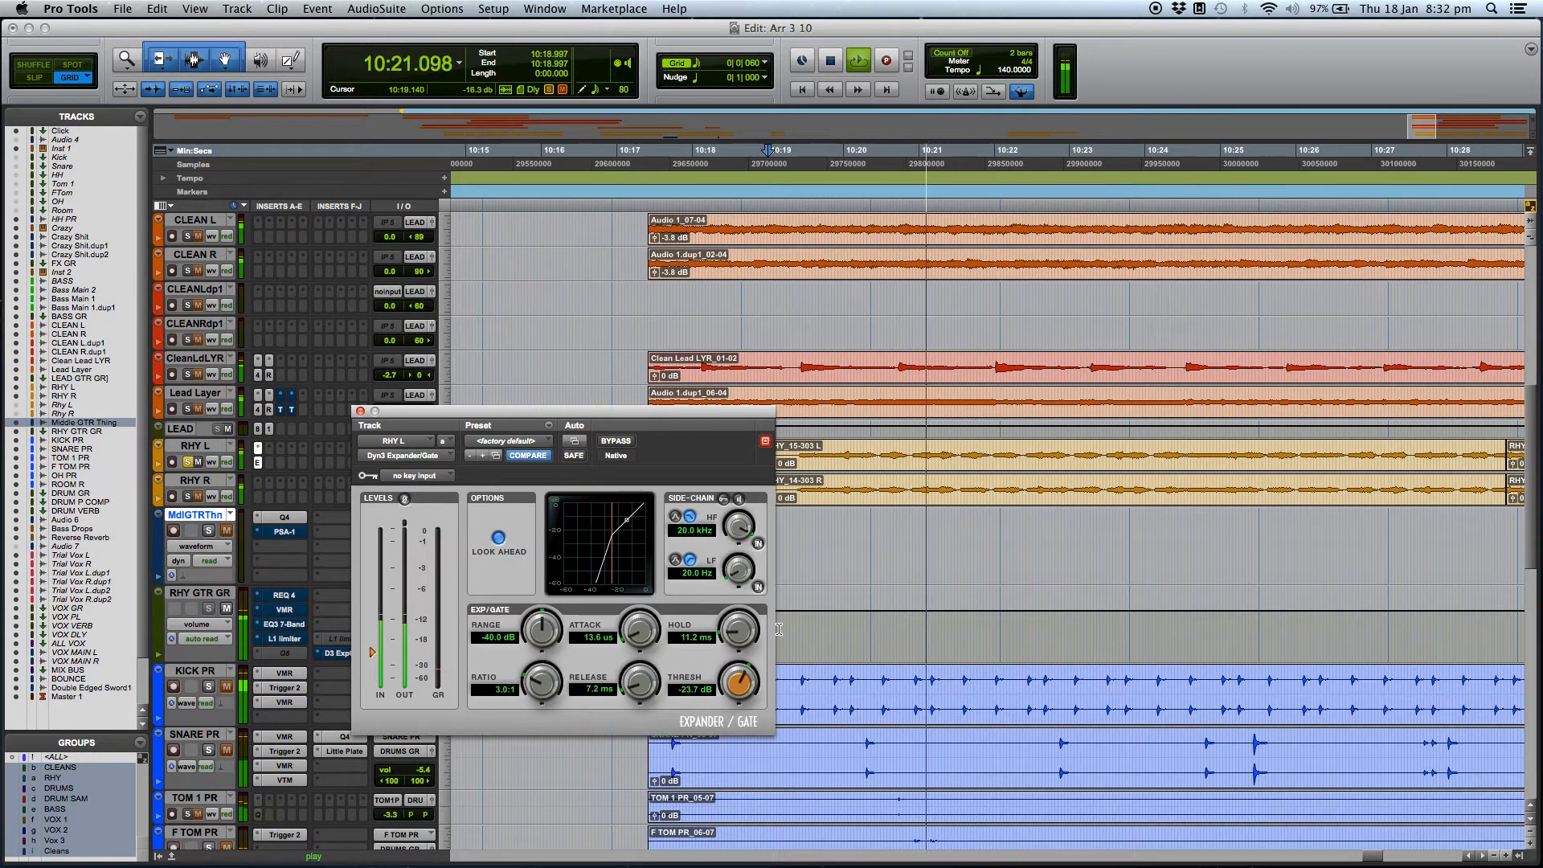
pyautogui.press('space')
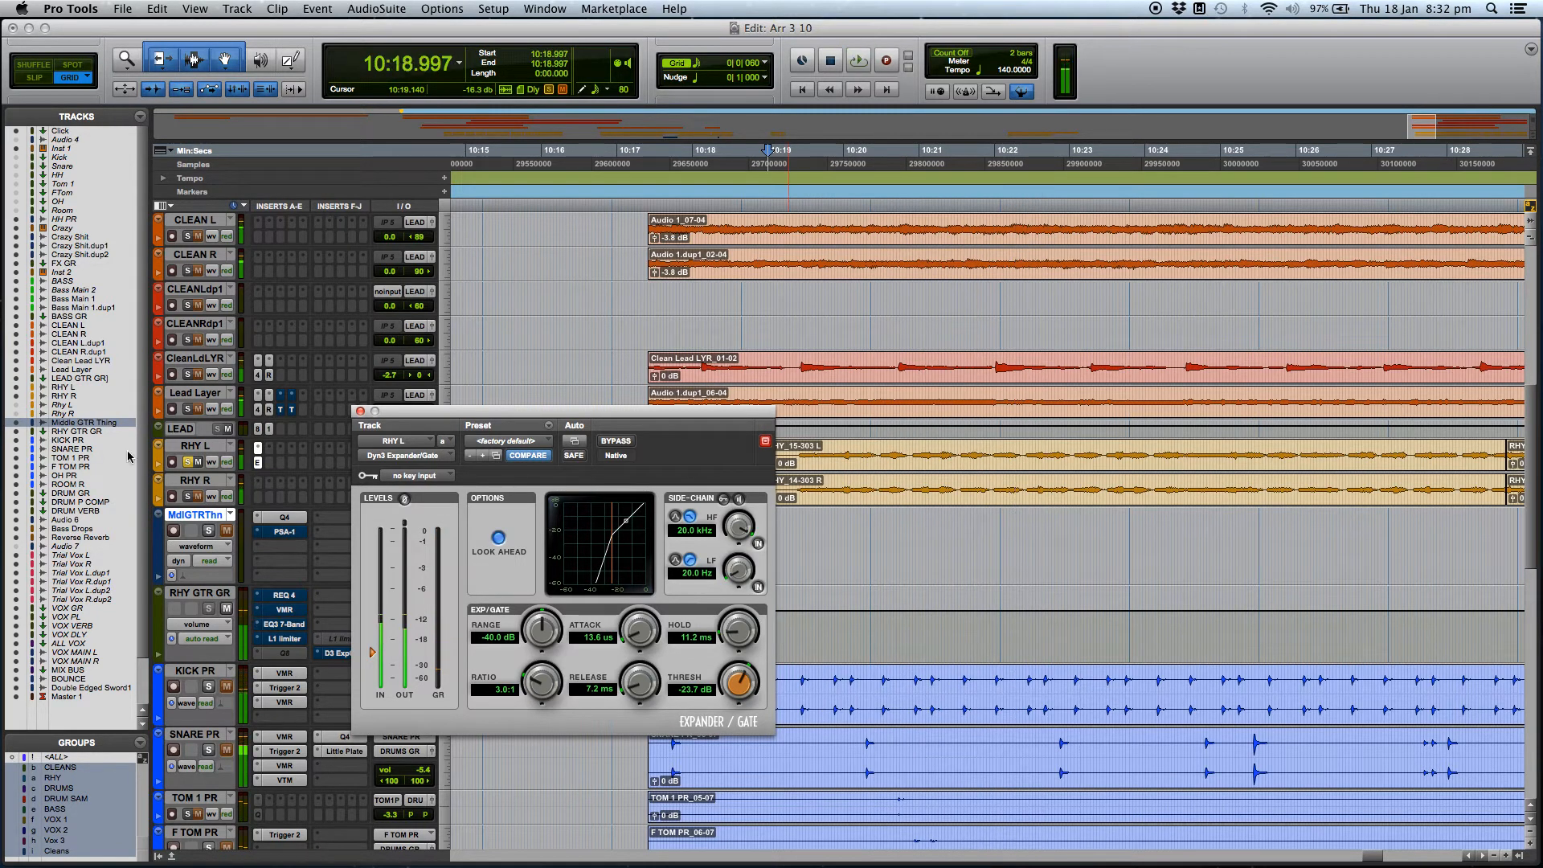
# - Audition the rhythm guitars with the RHY L gate settings, keeping the plug-in clear of the clips, and close the gate
pyautogui.click(258, 487)
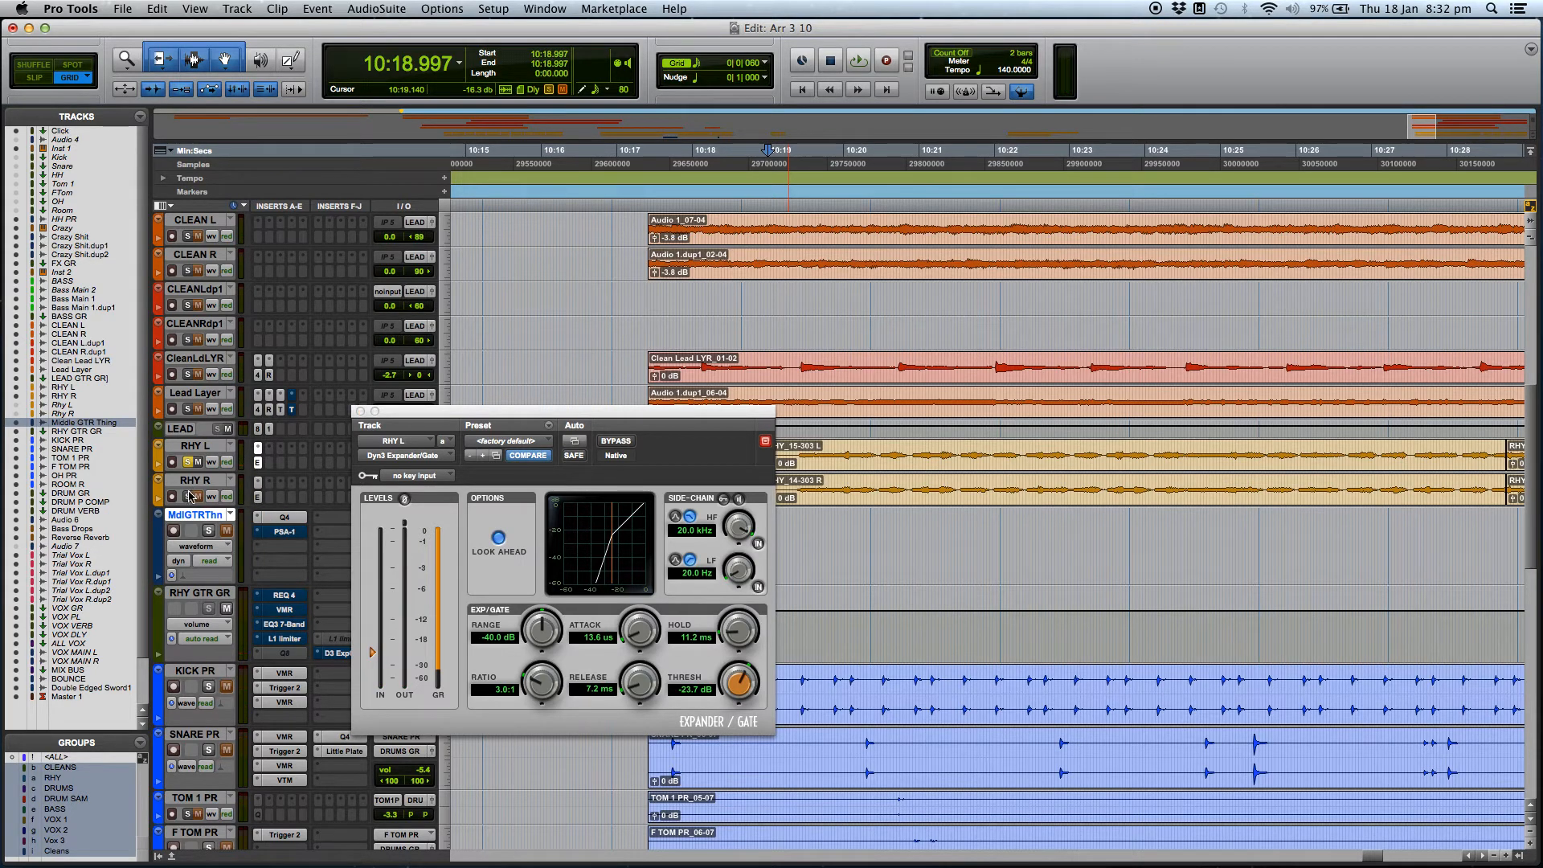
pyautogui.moveTo(588, 416); pyautogui.dragTo(702, 461)
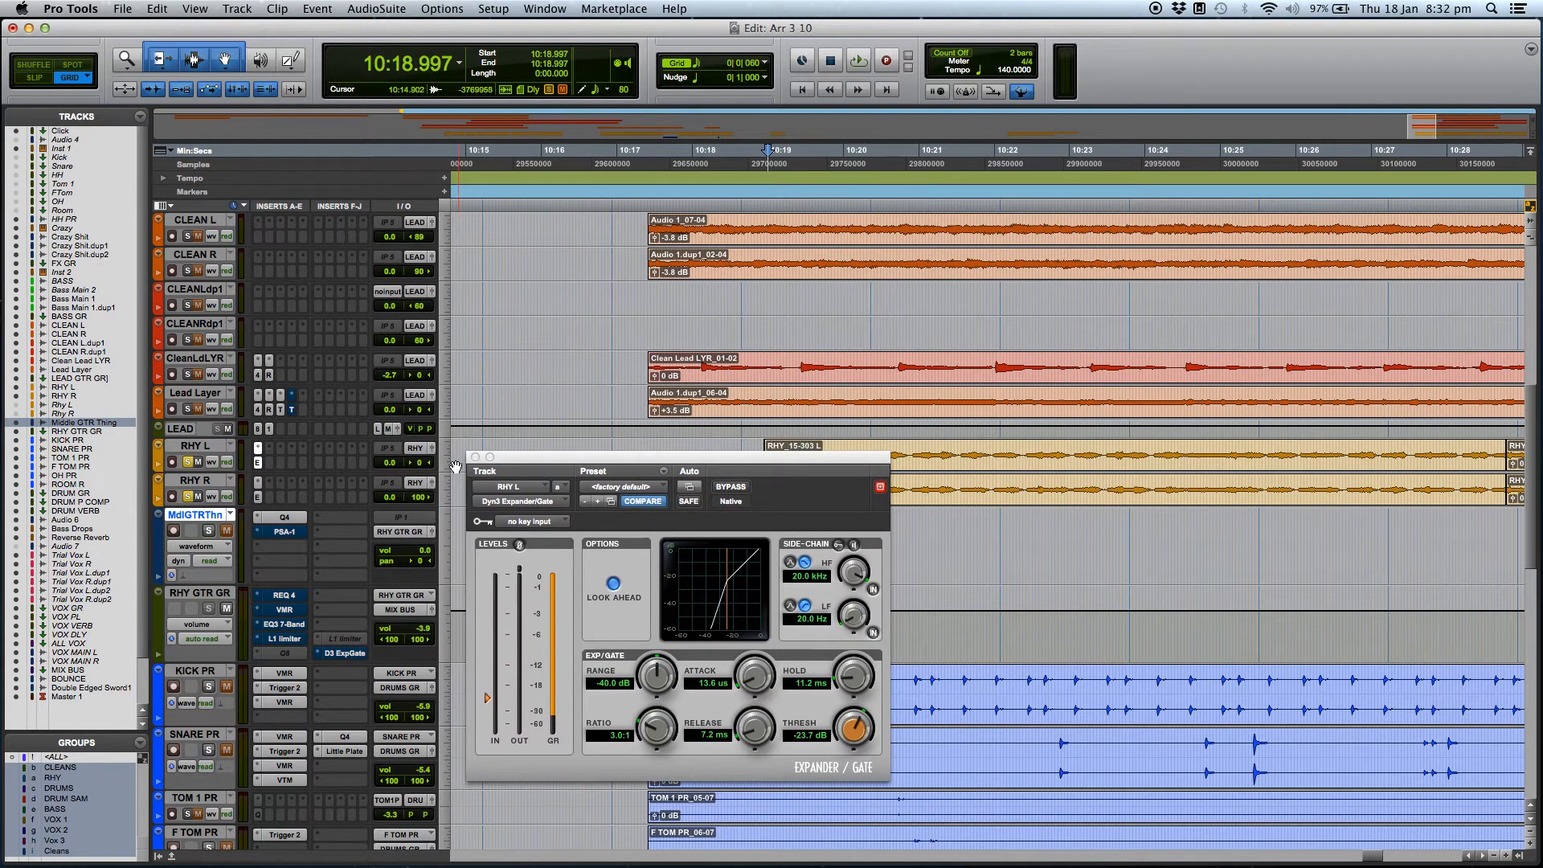
pyautogui.moveTo(427, 464); pyautogui.dragTo(475, 475)
pyautogui.moveTo(627, 462); pyautogui.dragTo(446, 355)
pyautogui.press('space')
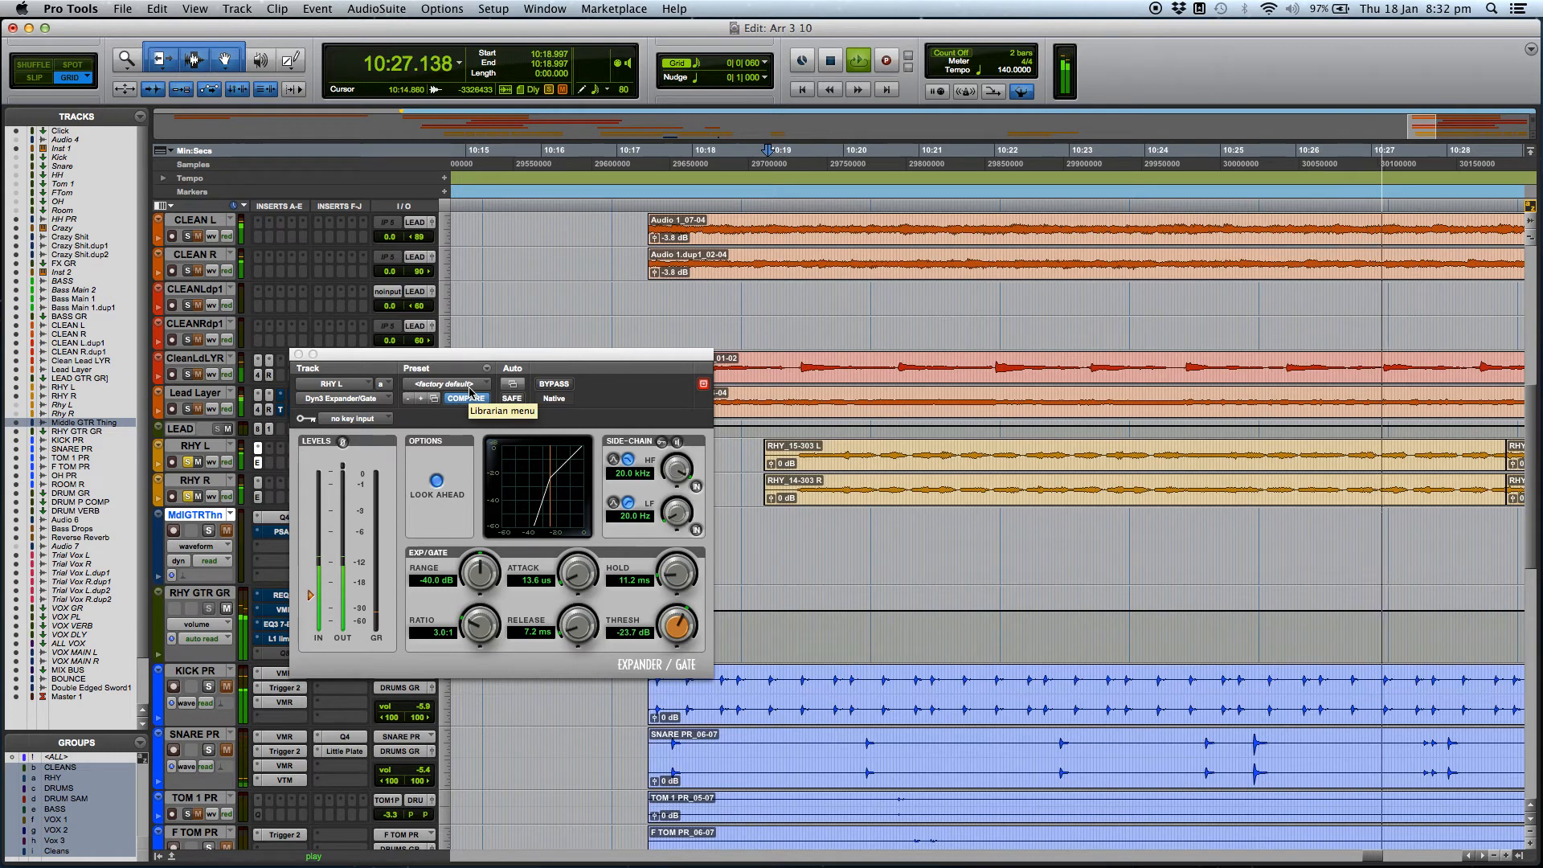
pyautogui.press('space')
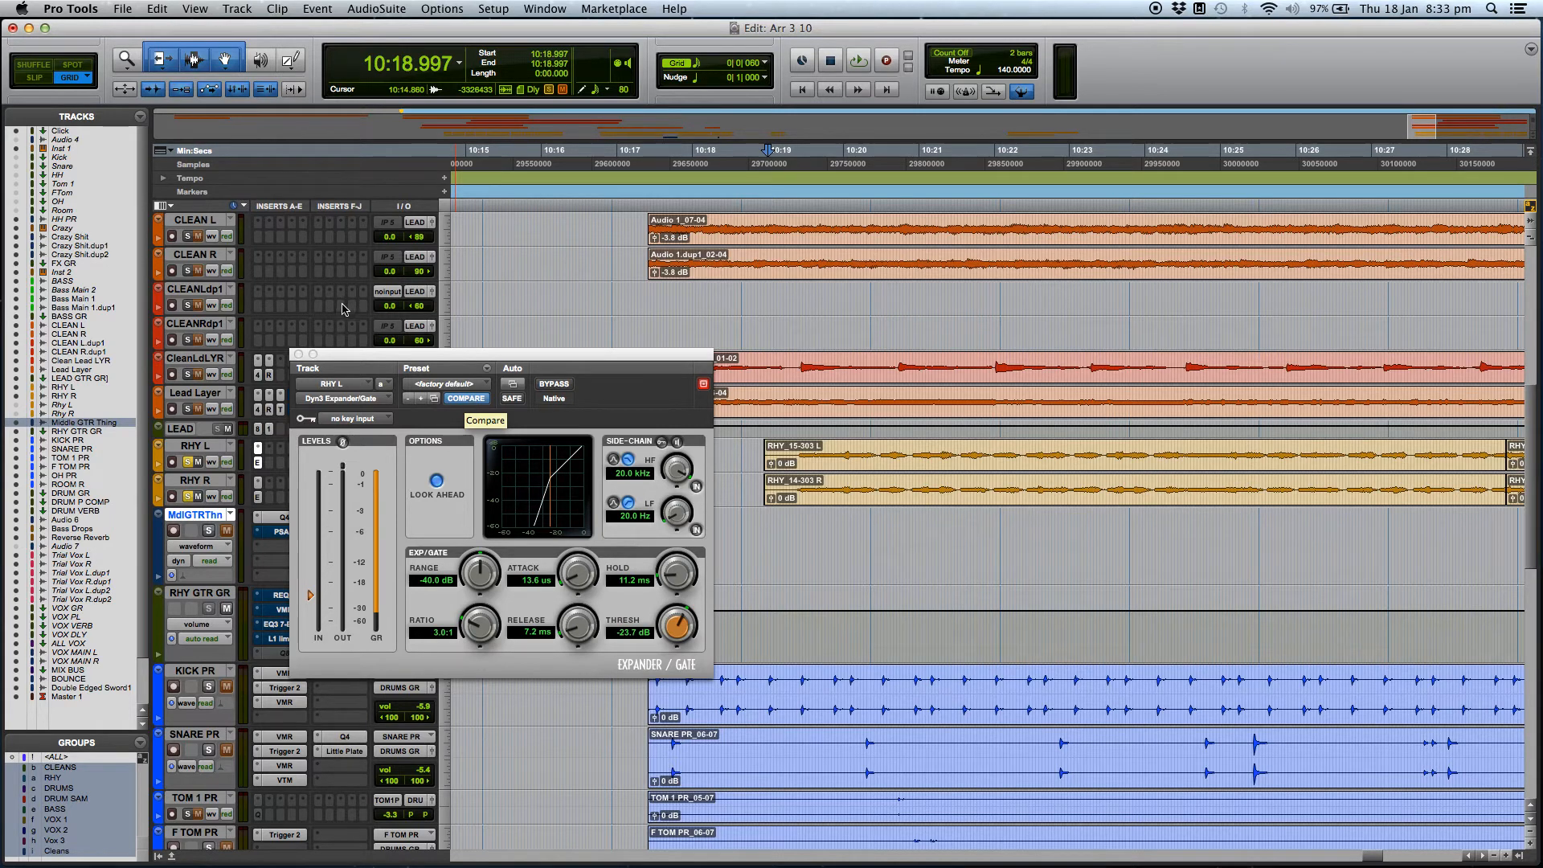
pyautogui.click(298, 355)
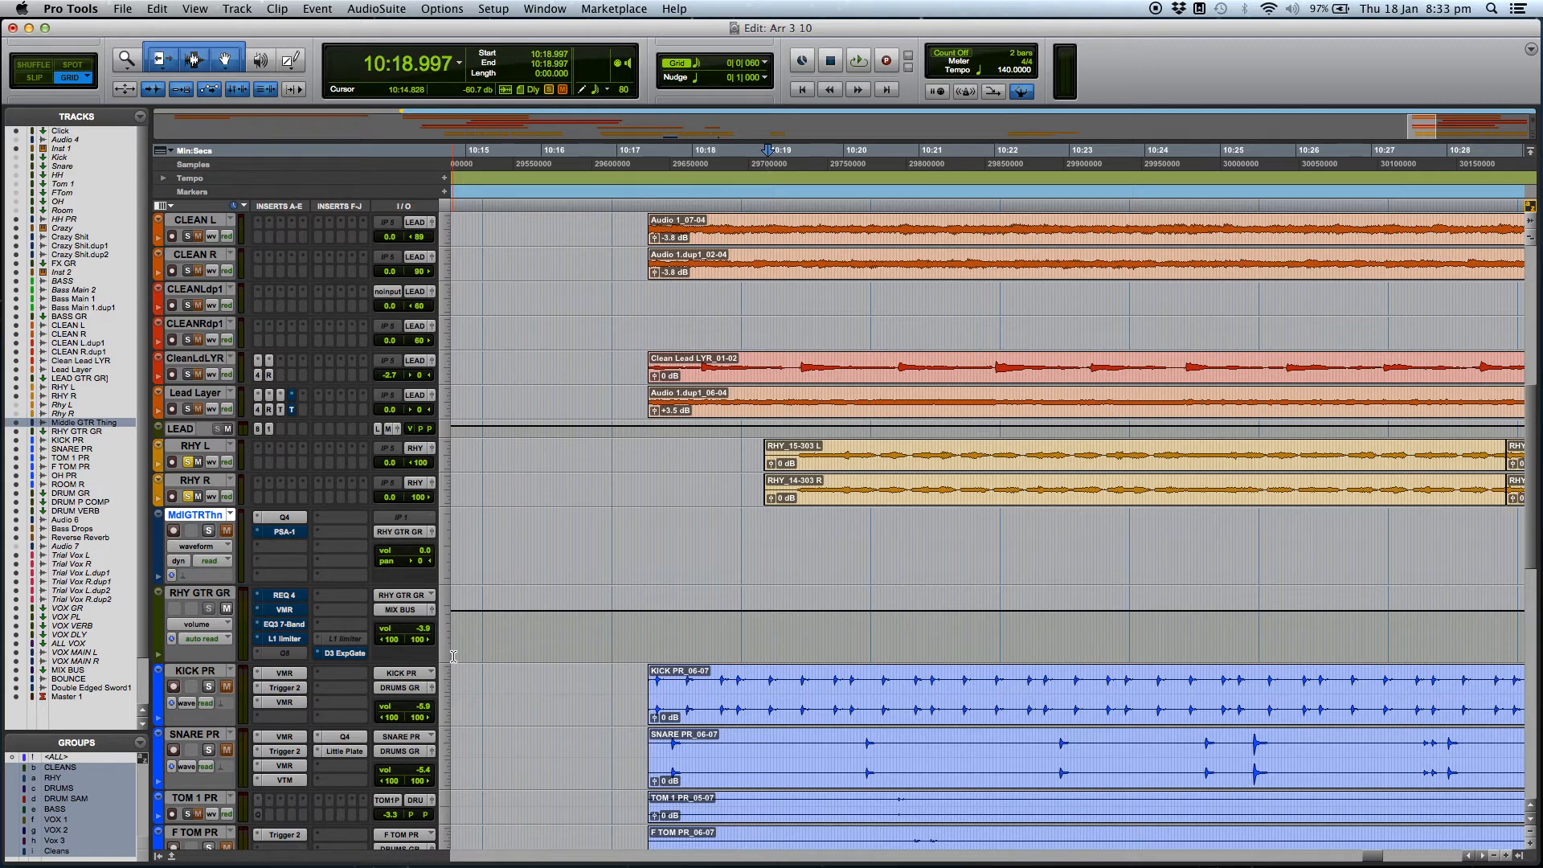
# - Take the RHY GTR GR inserts out of bypass and open that group's Expander/Gate
pyautogui.keyDown('shift'); pyautogui.keyDown('super'); pyautogui.click(286, 598); pyautogui.keyUp('super'); pyautogui.keyUp('shift')
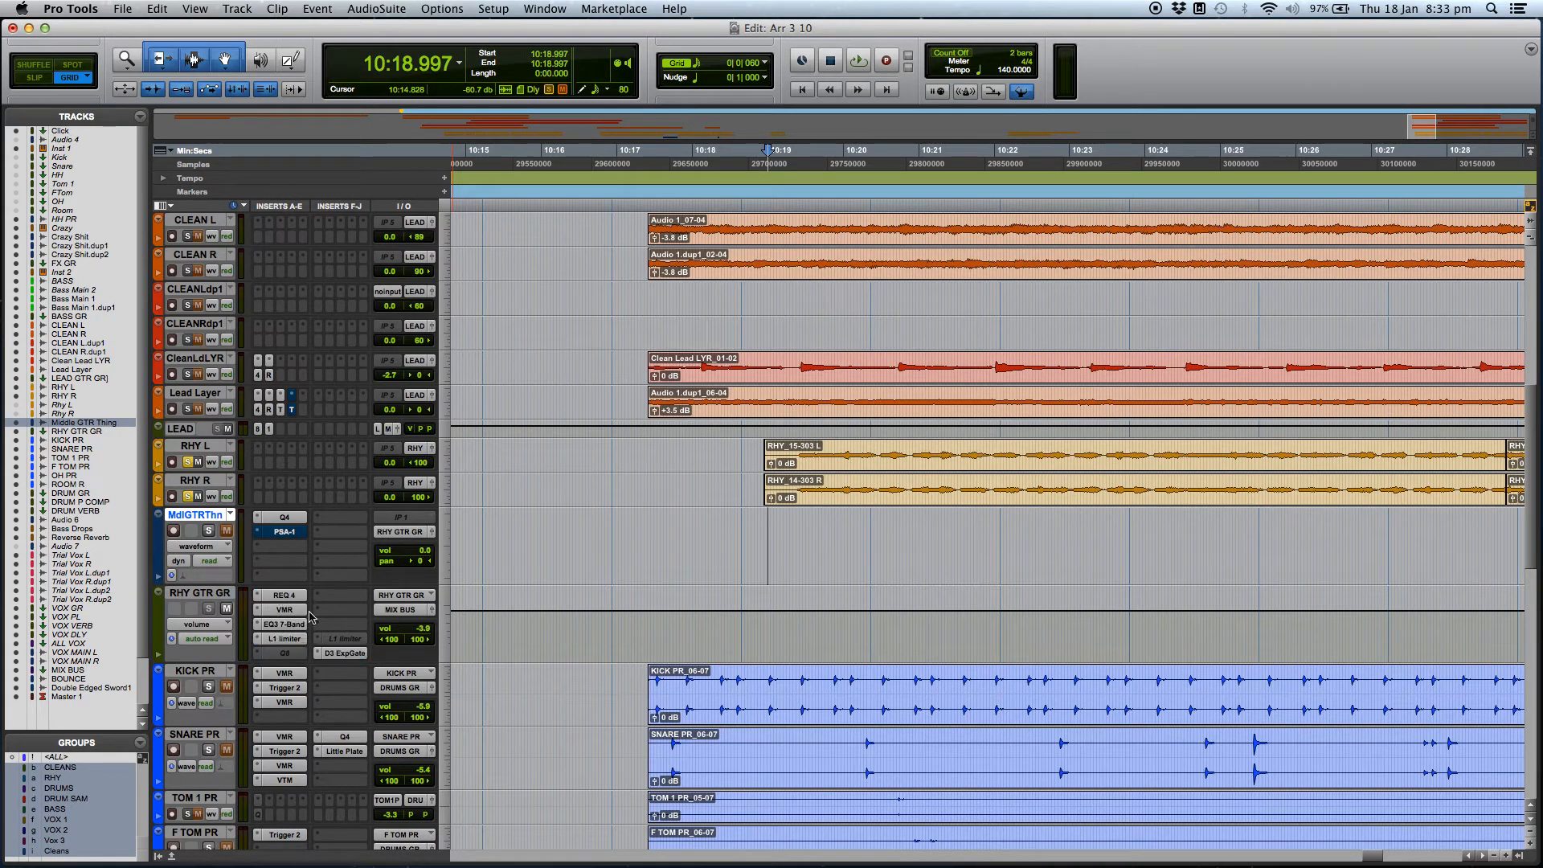
pyautogui.click(344, 654)
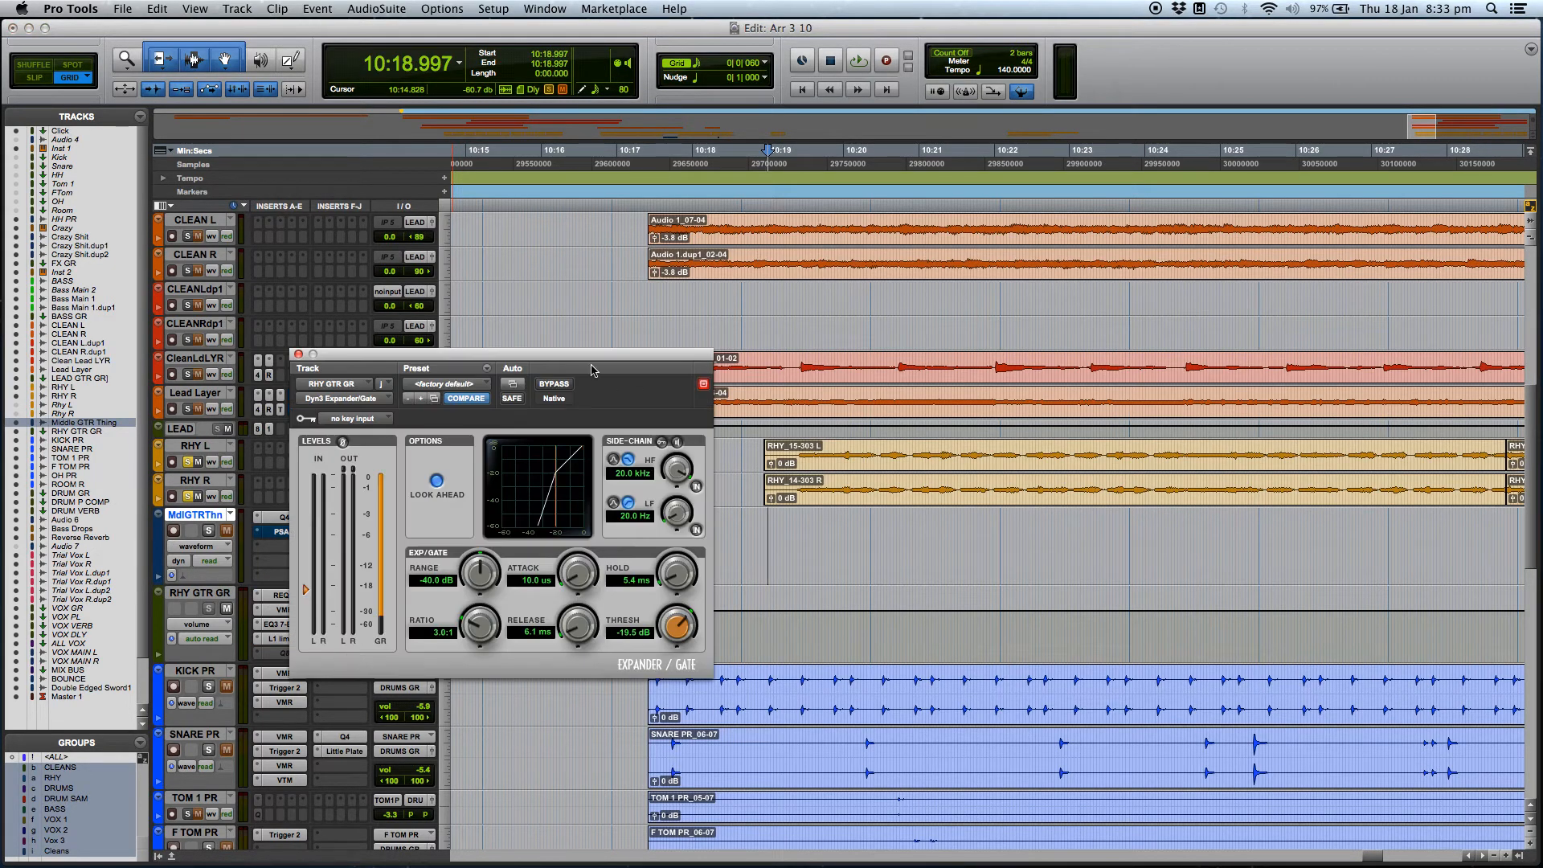
pyautogui.moveTo(596, 359); pyautogui.dragTo(604, 209)
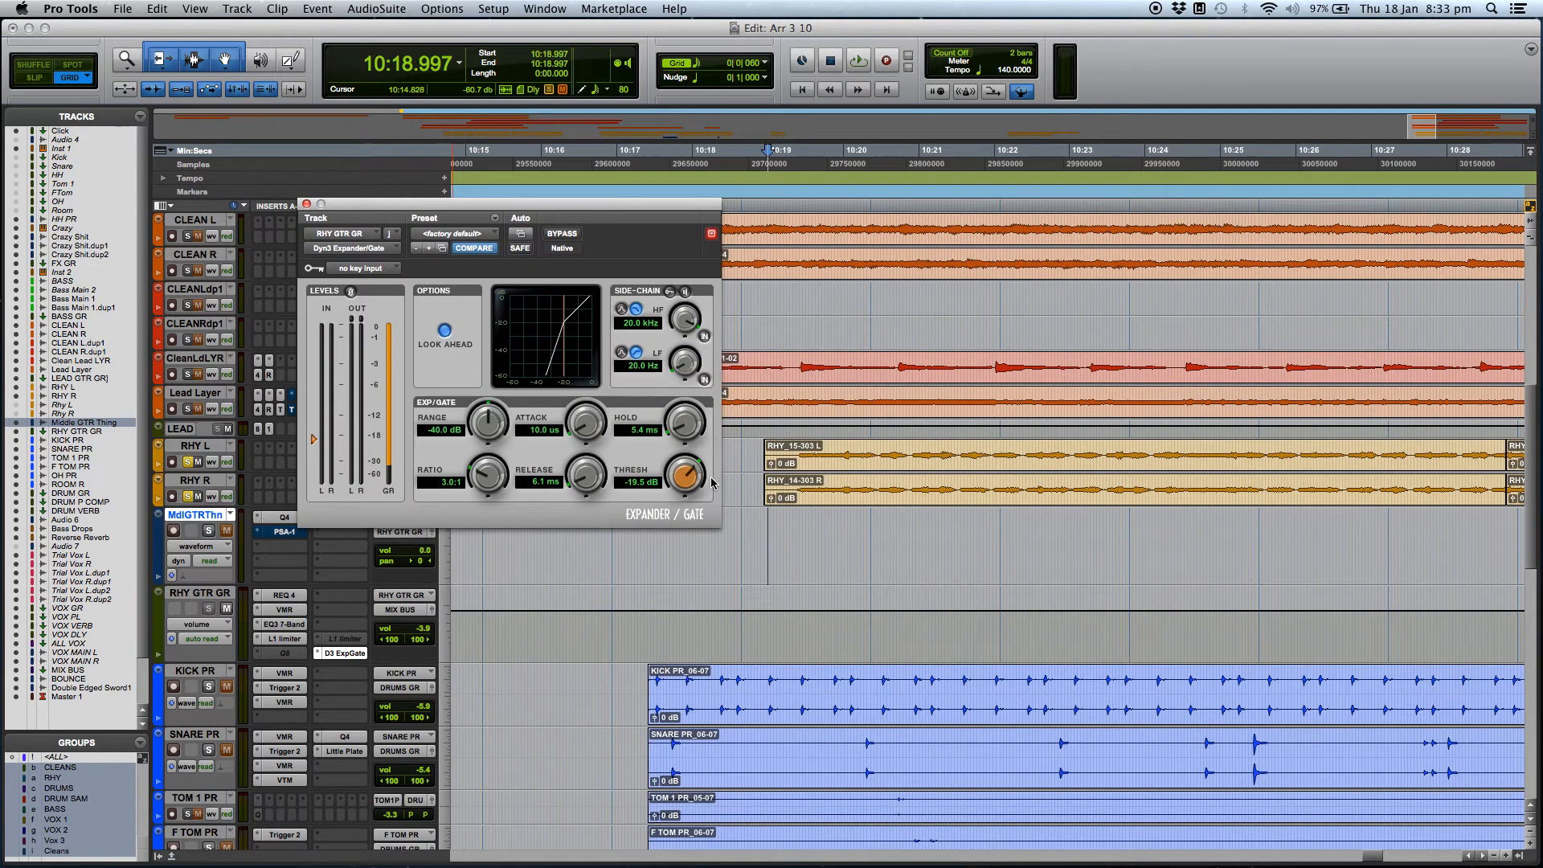
# - During playback, try a -27.1 dB threshold on the RHY GTR GR gate, then set threshold to -15.7 dB and attack to 56.2 us
pyautogui.moveTo(687, 481); pyautogui.dragTo(687, 498)
pyautogui.press('space')
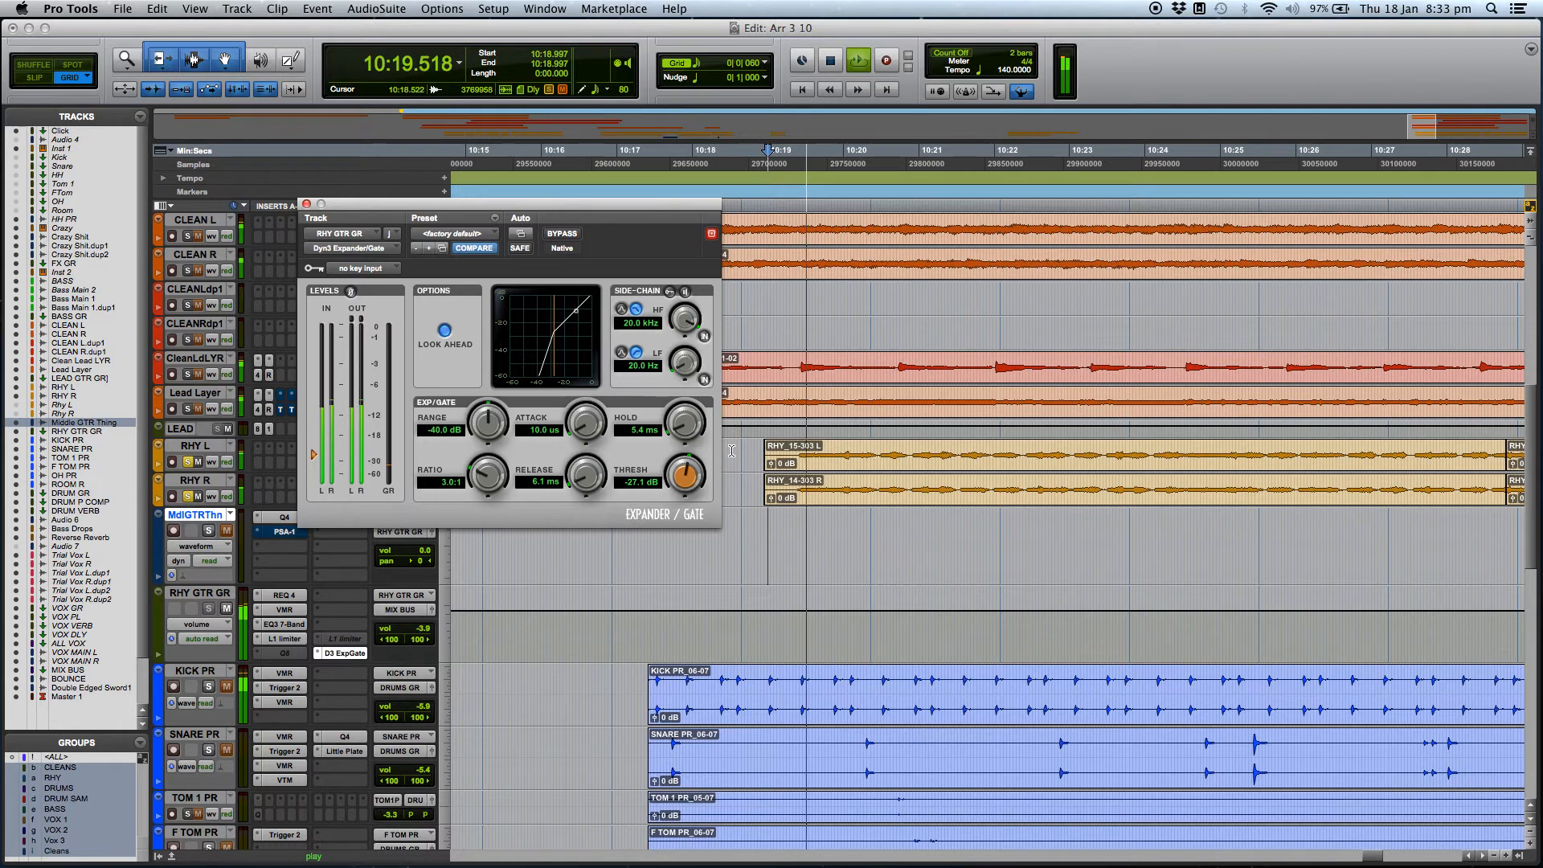
pyautogui.moveTo(682, 480)
pyautogui.mouseDown()
pyautogui.moveTo(704, 414)
pyautogui.moveTo(696, 464)
pyautogui.mouseUp()
pyautogui.moveTo(589, 420); pyautogui.dragTo(591, 400)
pyautogui.moveTo(682, 470)
pyautogui.mouseDown()
pyautogui.moveTo(684, 450)
pyautogui.moveTo(683, 473)
pyautogui.mouseUp()
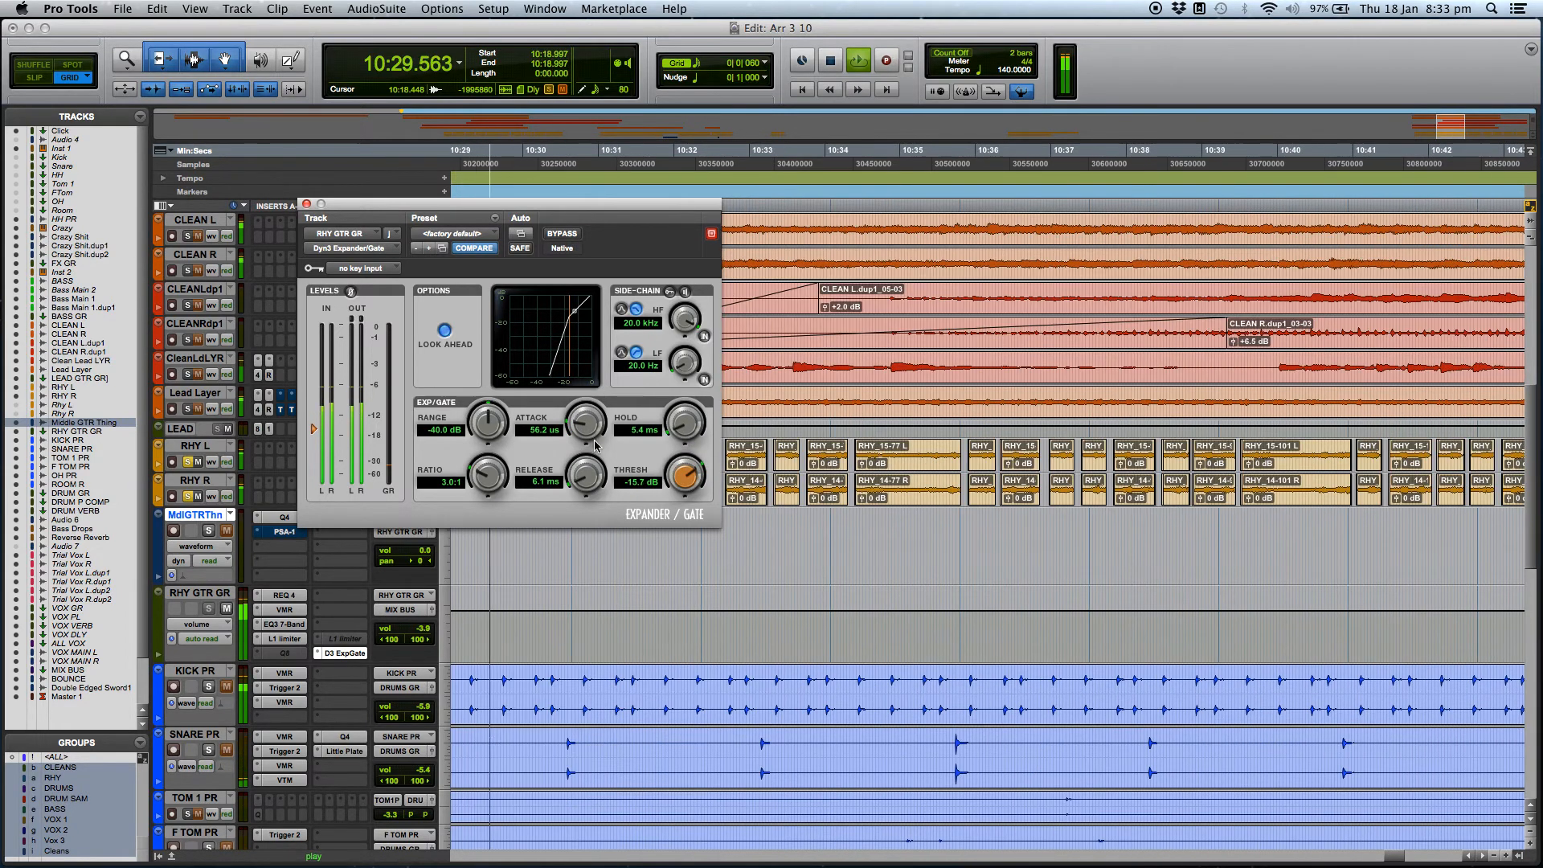
# - Set the group gate's attack to 10.0 us, release to 10.6 ms and hold to about 7.6 ms
pyautogui.moveTo(586, 434); pyautogui.dragTo(603, 540)
pyautogui.moveTo(585, 477); pyautogui.dragTo(585, 445)
pyautogui.moveTo(682, 423); pyautogui.dragTo(683, 403)
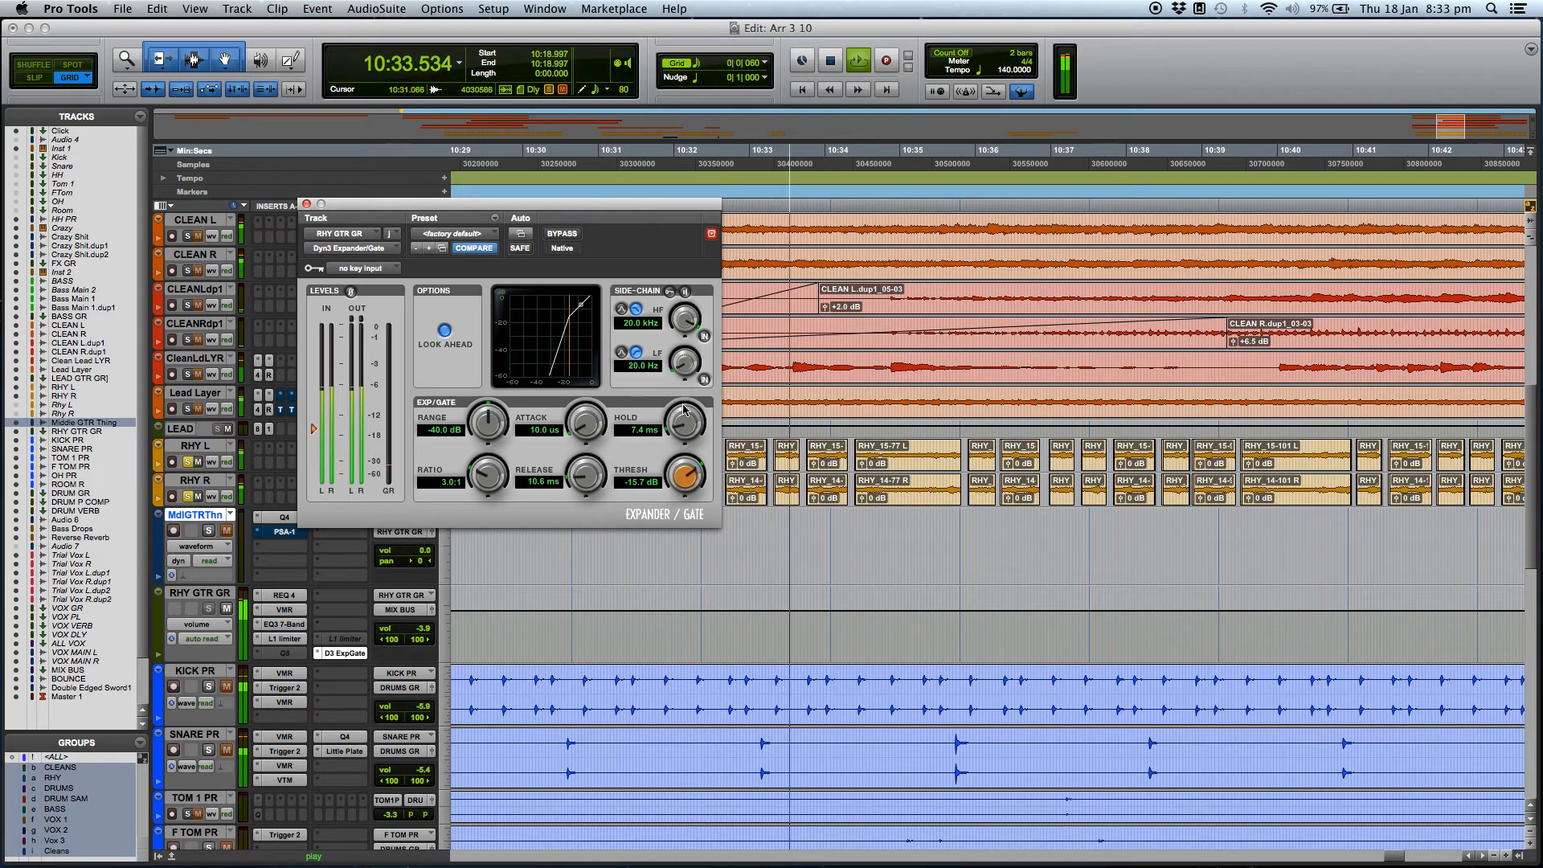
# - Set the group gate's threshold to -13.6 dB and restart playback from the beginning of the section
pyautogui.moveTo(684, 469); pyautogui.dragTo(685, 455)
pyautogui.moveTo(684, 458); pyautogui.dragTo(687, 473)
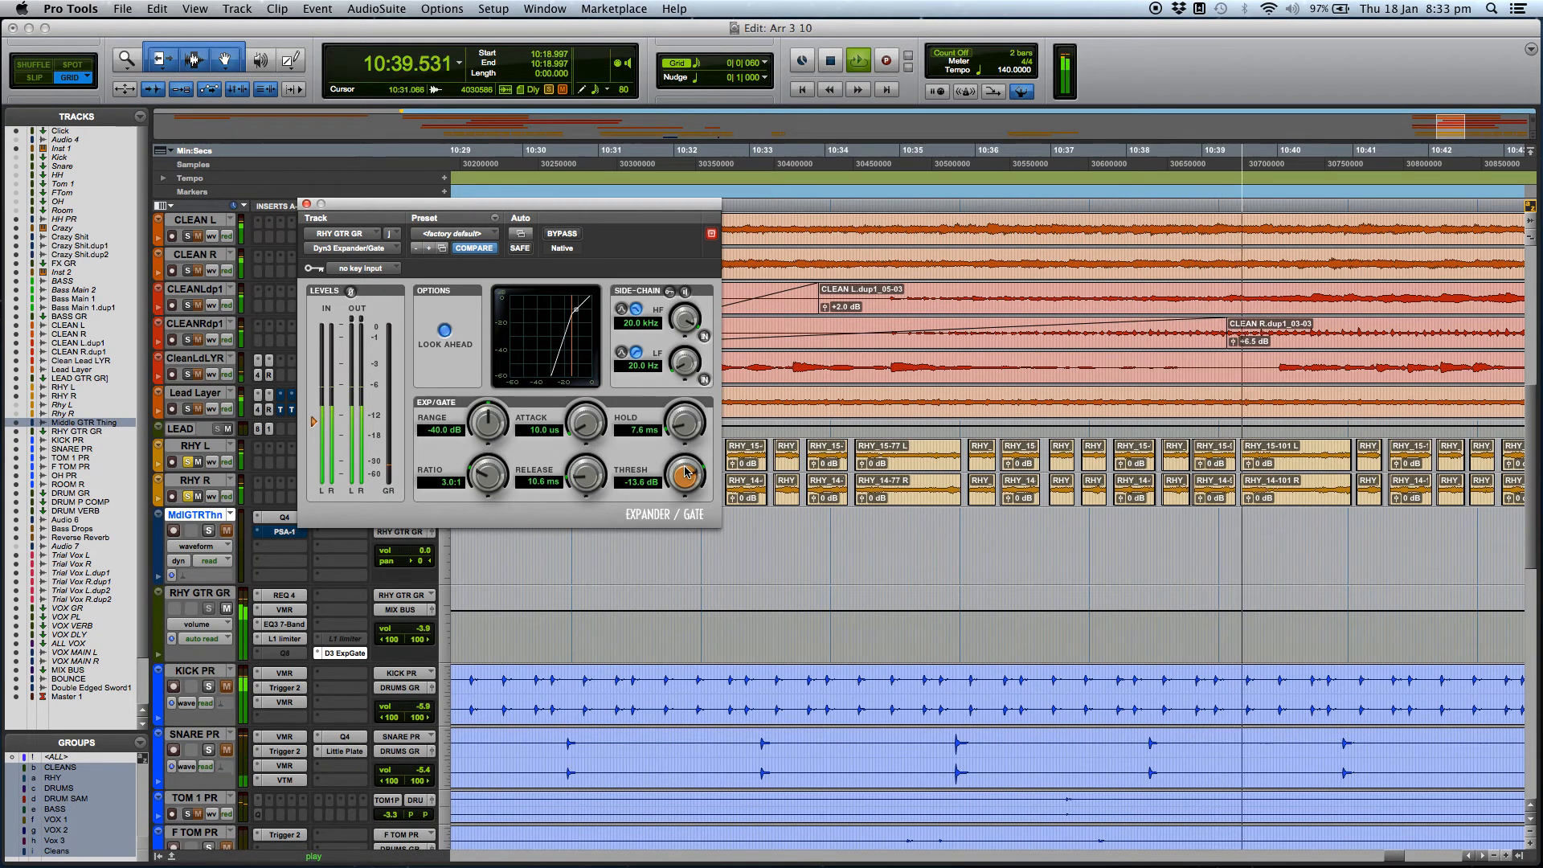
pyautogui.press('space')
pyautogui.press('space')
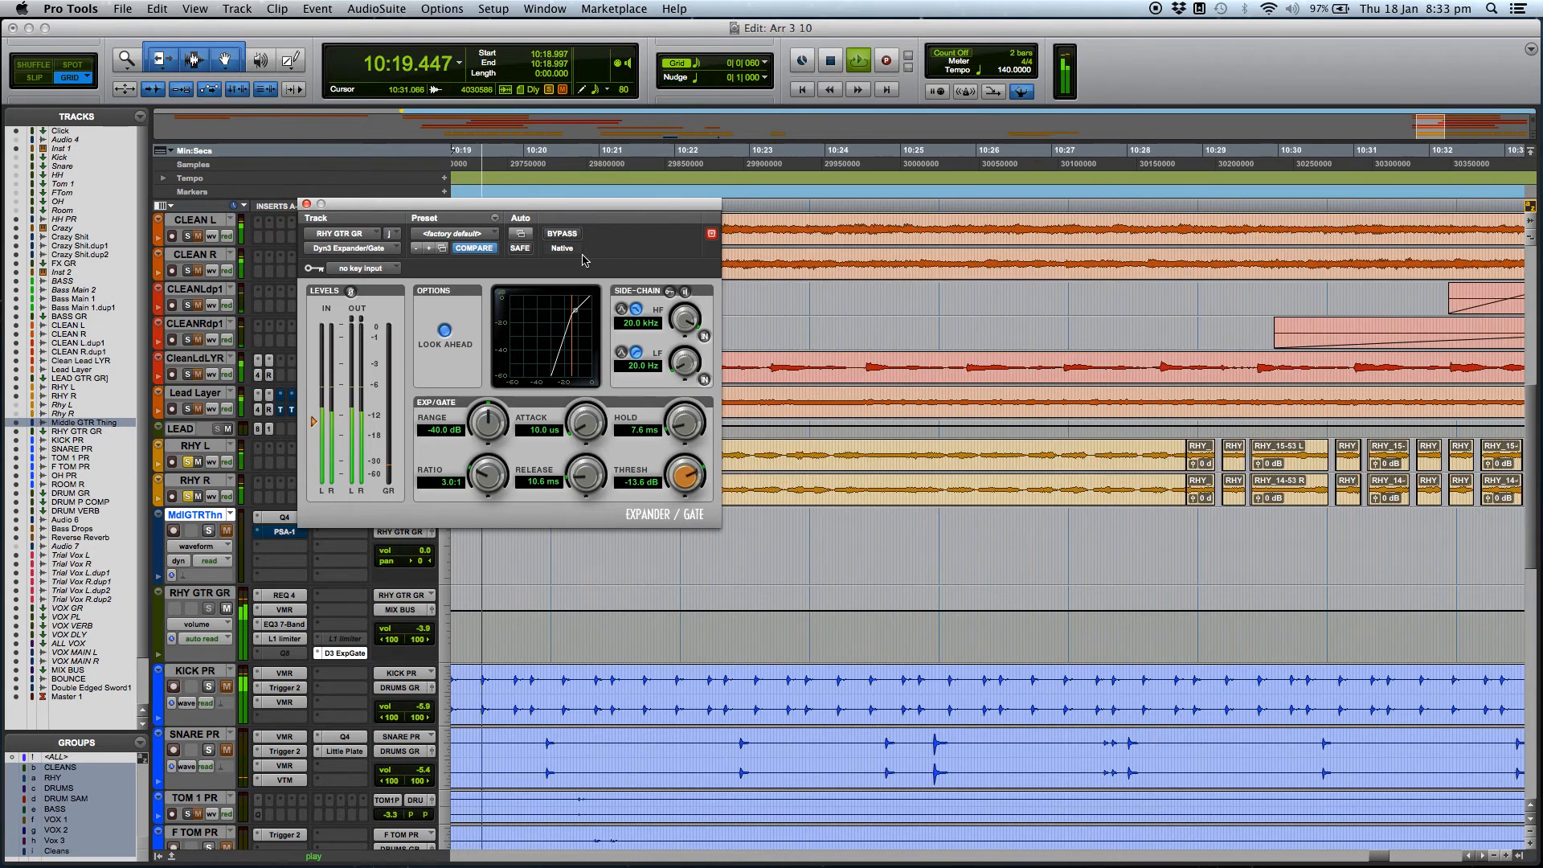
# - Select the long consolidated RHY L and RHY R clips and audition them through the group gate
pyautogui.moveTo(586, 203); pyautogui.dragTo(425, 422)
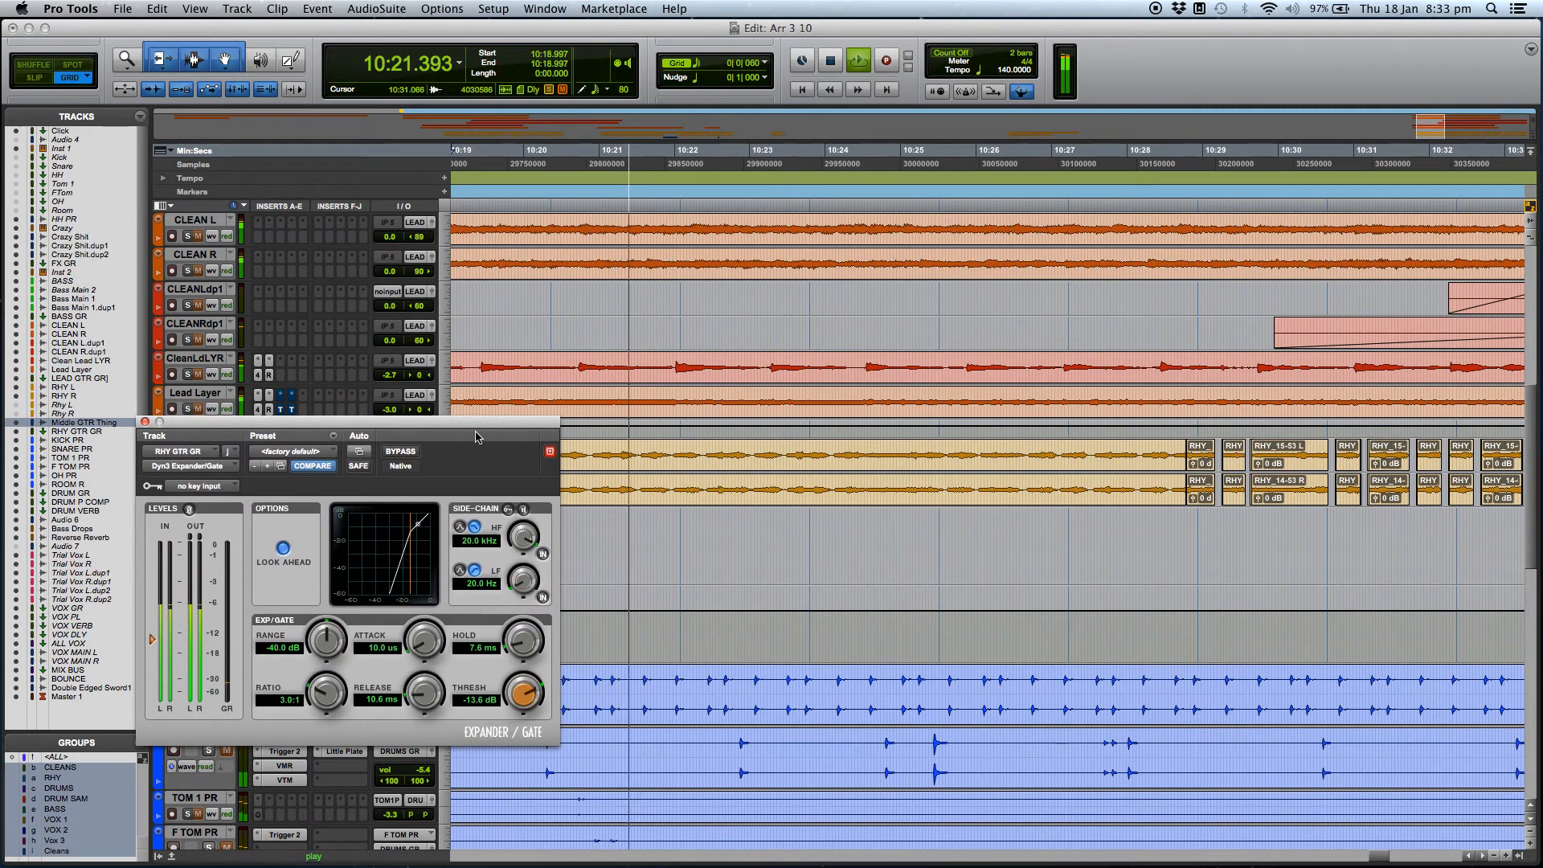
pyautogui.press('space')
pyautogui.click(875, 496)
pyautogui.press('space')
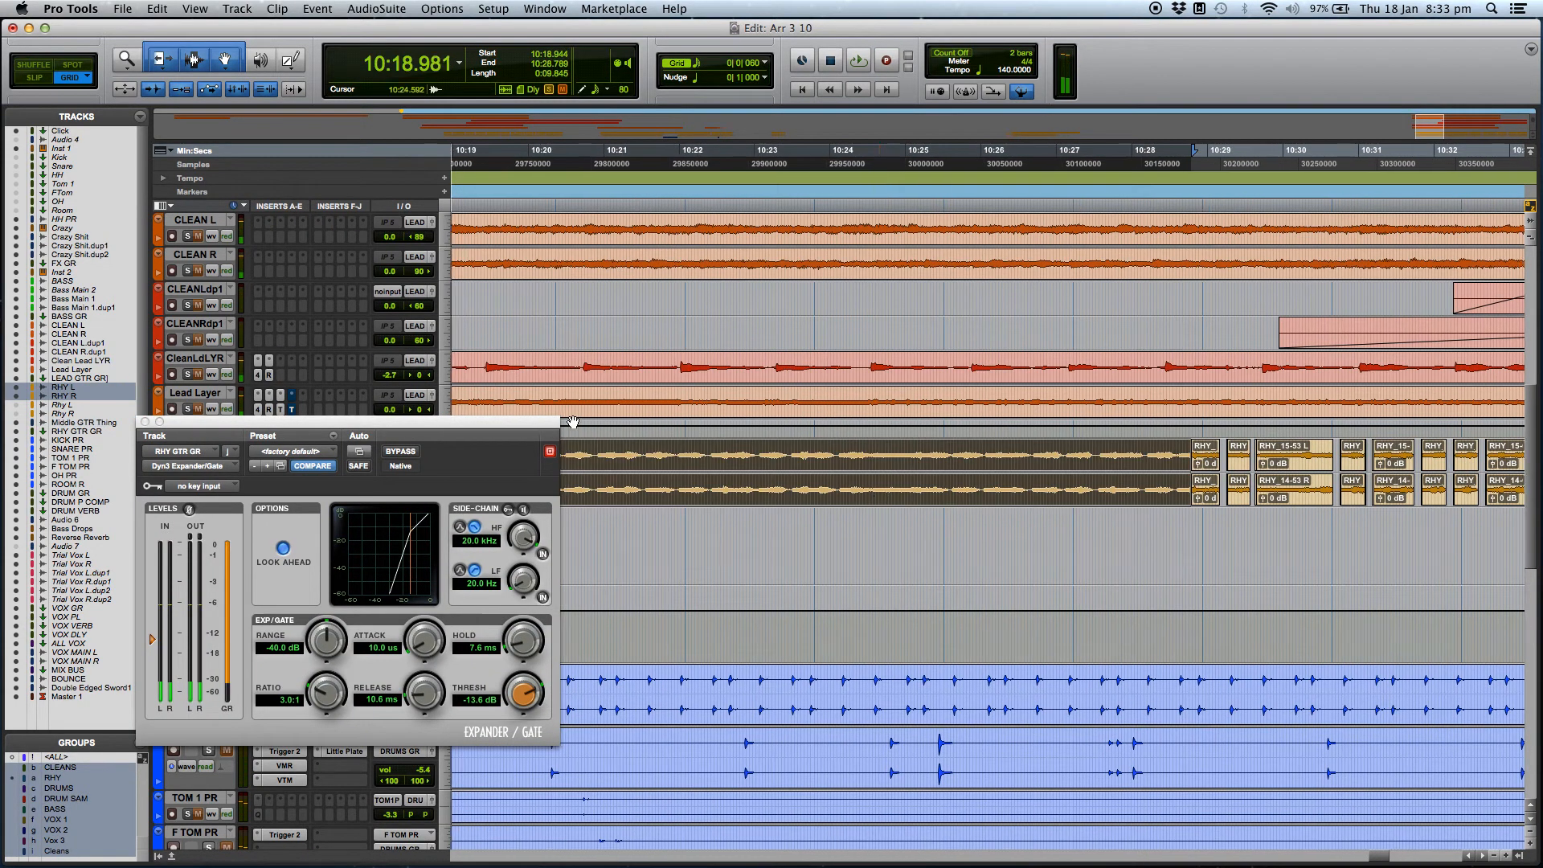
pyautogui.moveTo(501, 427); pyautogui.dragTo(593, 303)
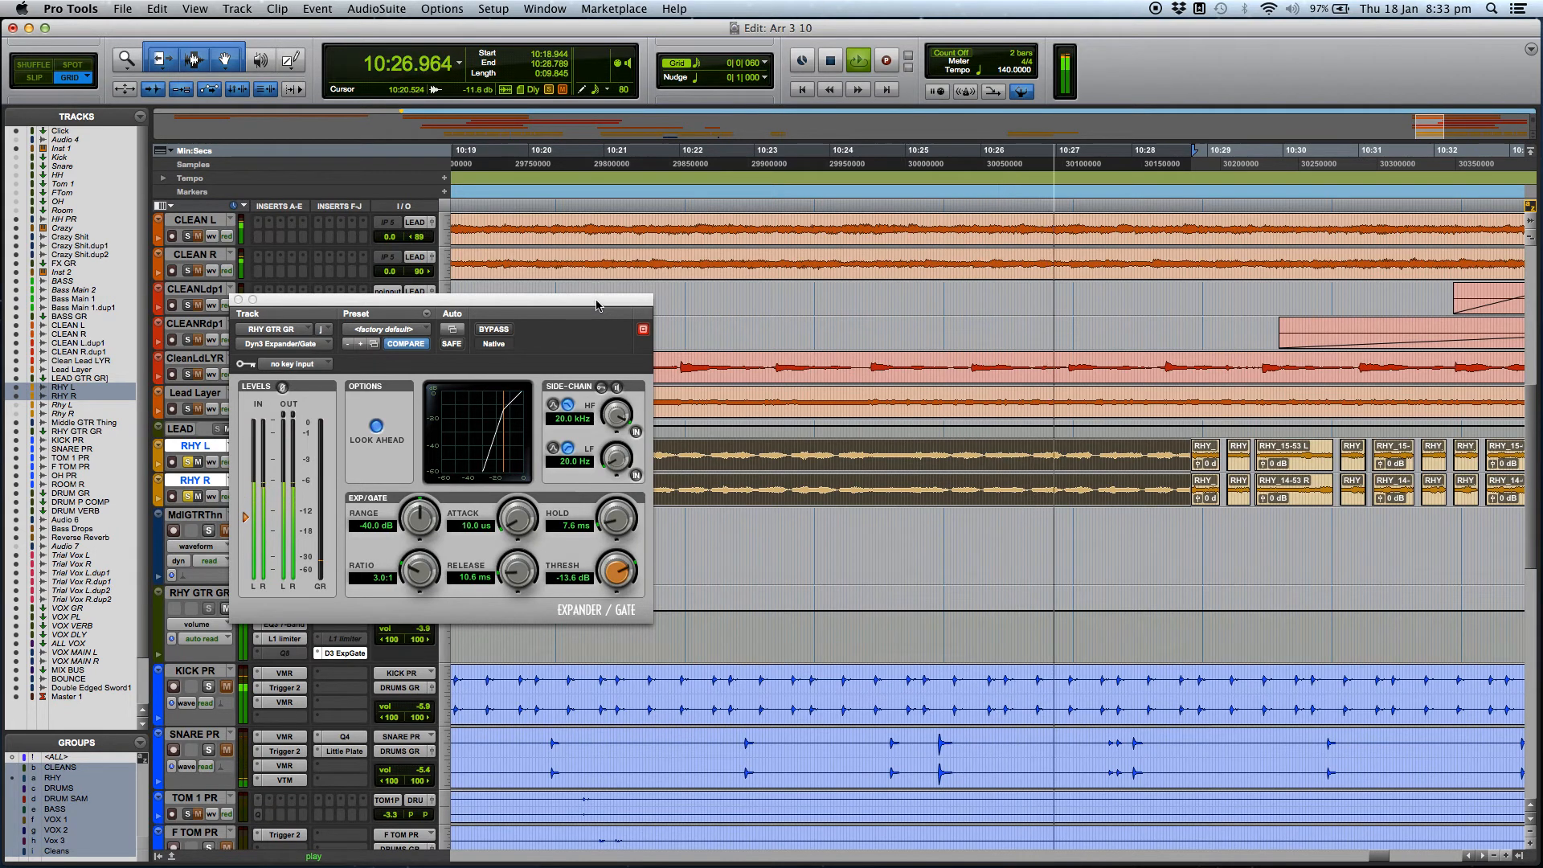
pyautogui.press('space')
# - Set the group gate's threshold to -12.6 dB and play the consolidated clips again
pyautogui.moveTo(623, 569); pyautogui.dragTo(624, 564)
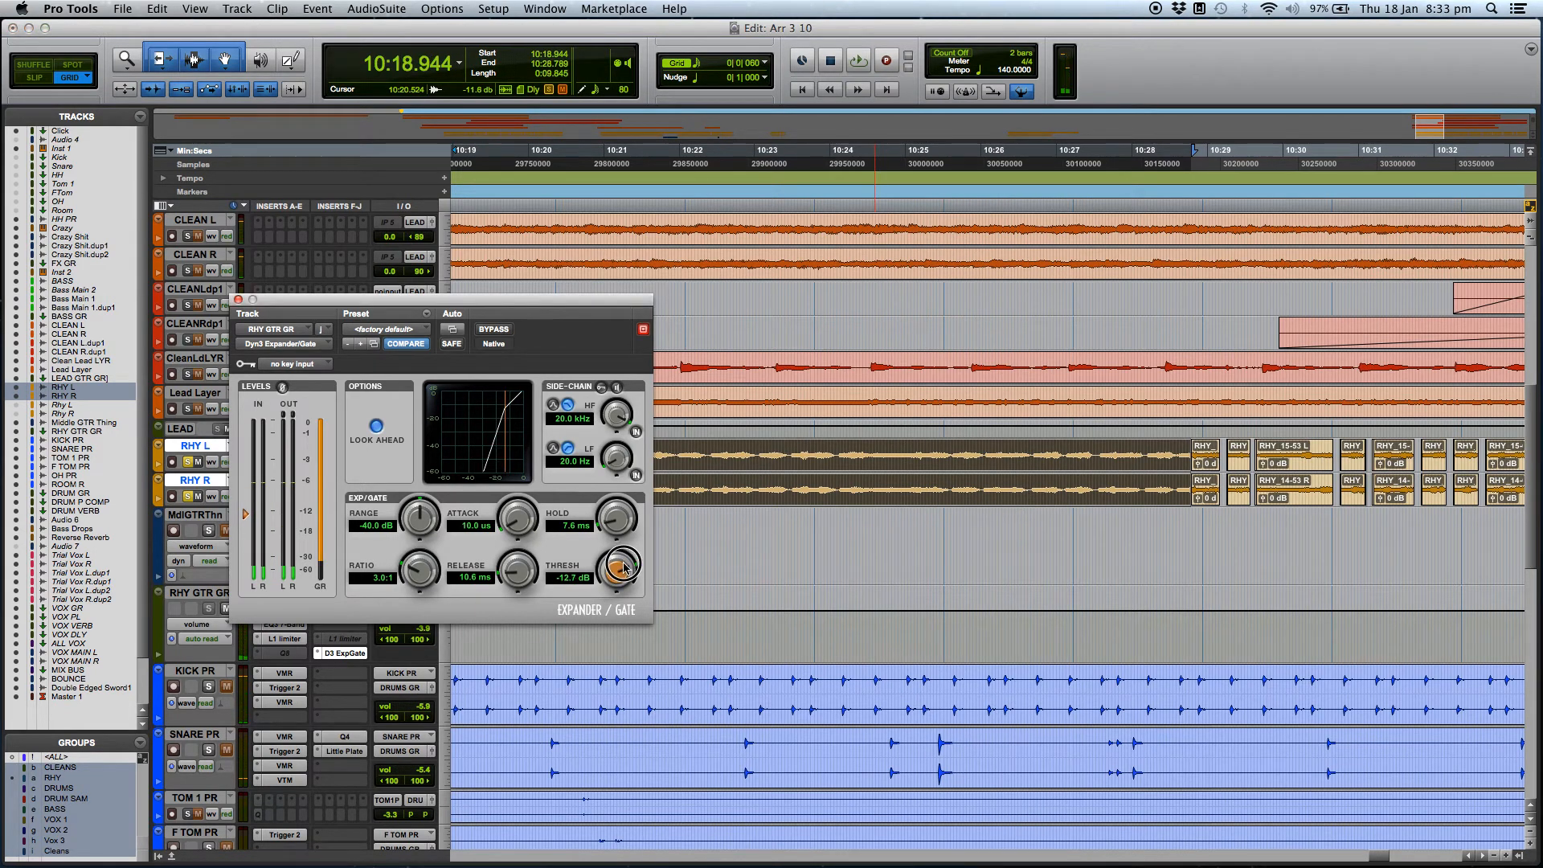
pyautogui.press('space')
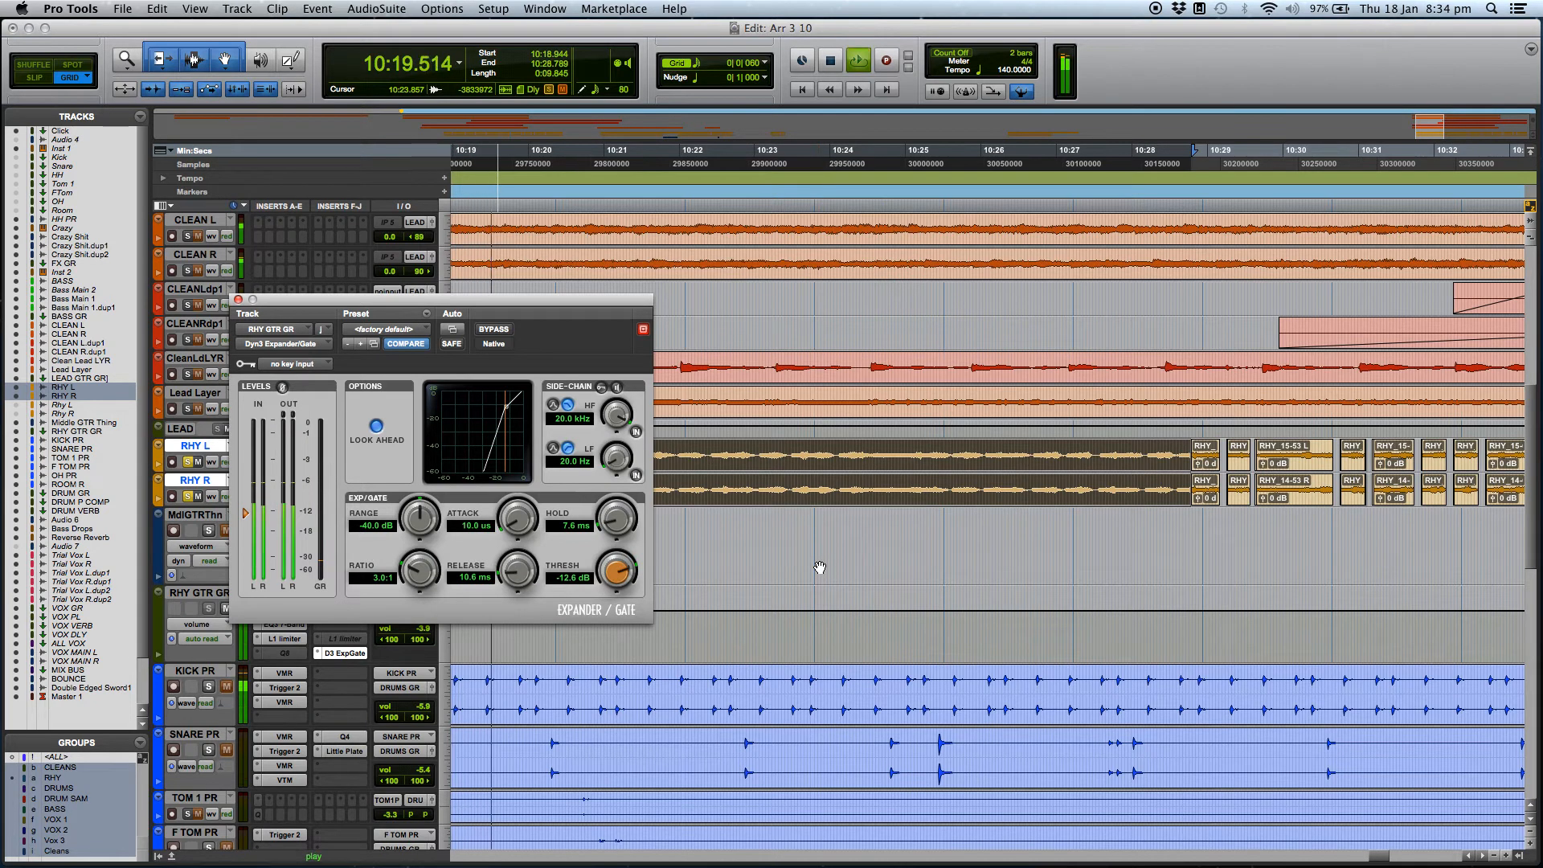
pyautogui.press('space')
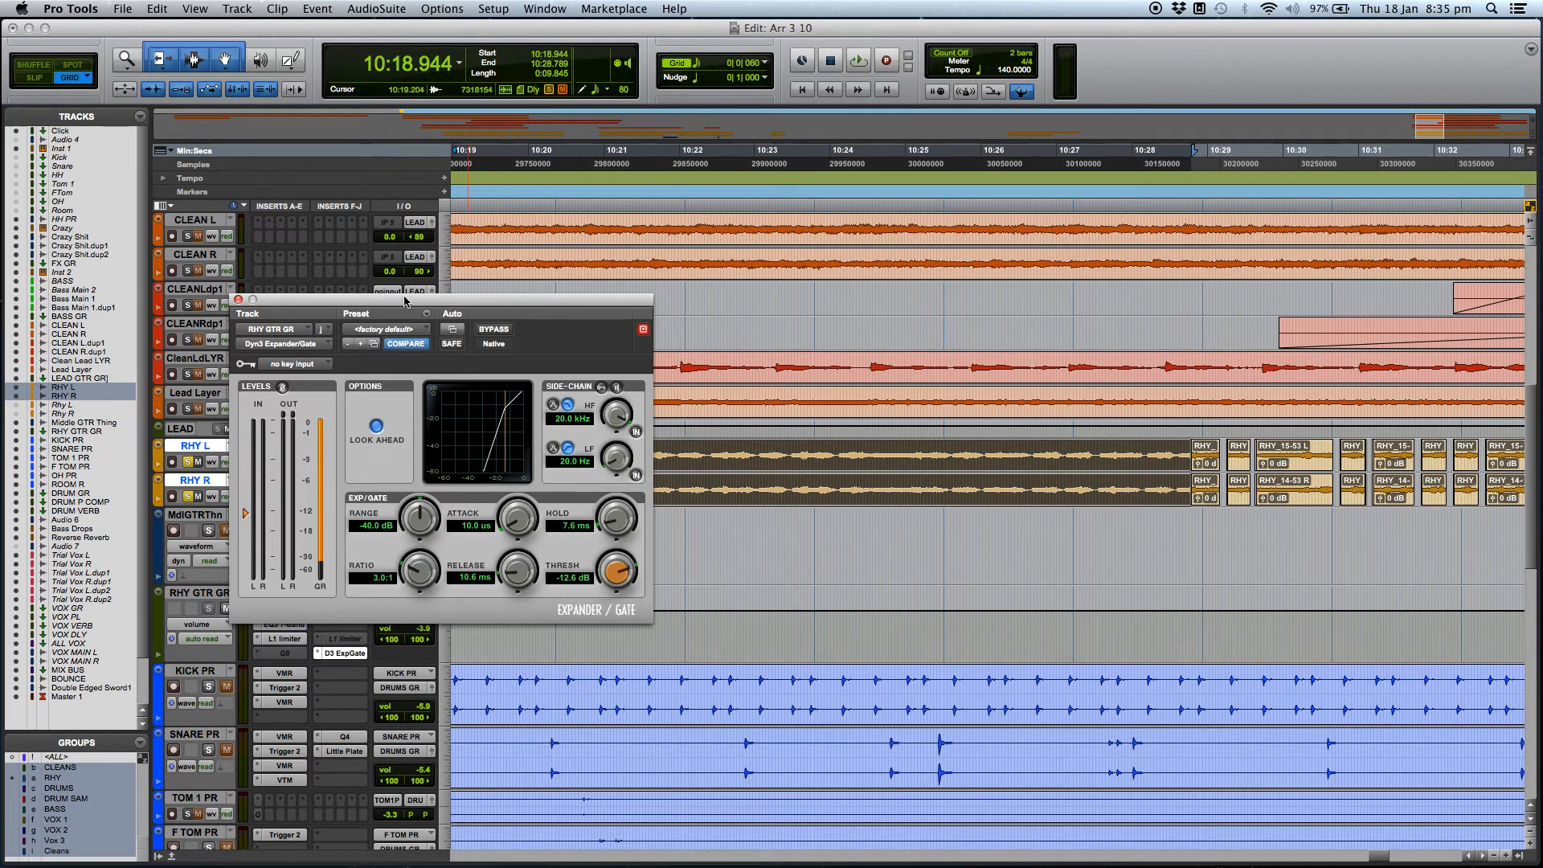
# - Close the Expander/Gate and remove it from the RHY GTR GR inserts
pyautogui.click(238, 301)
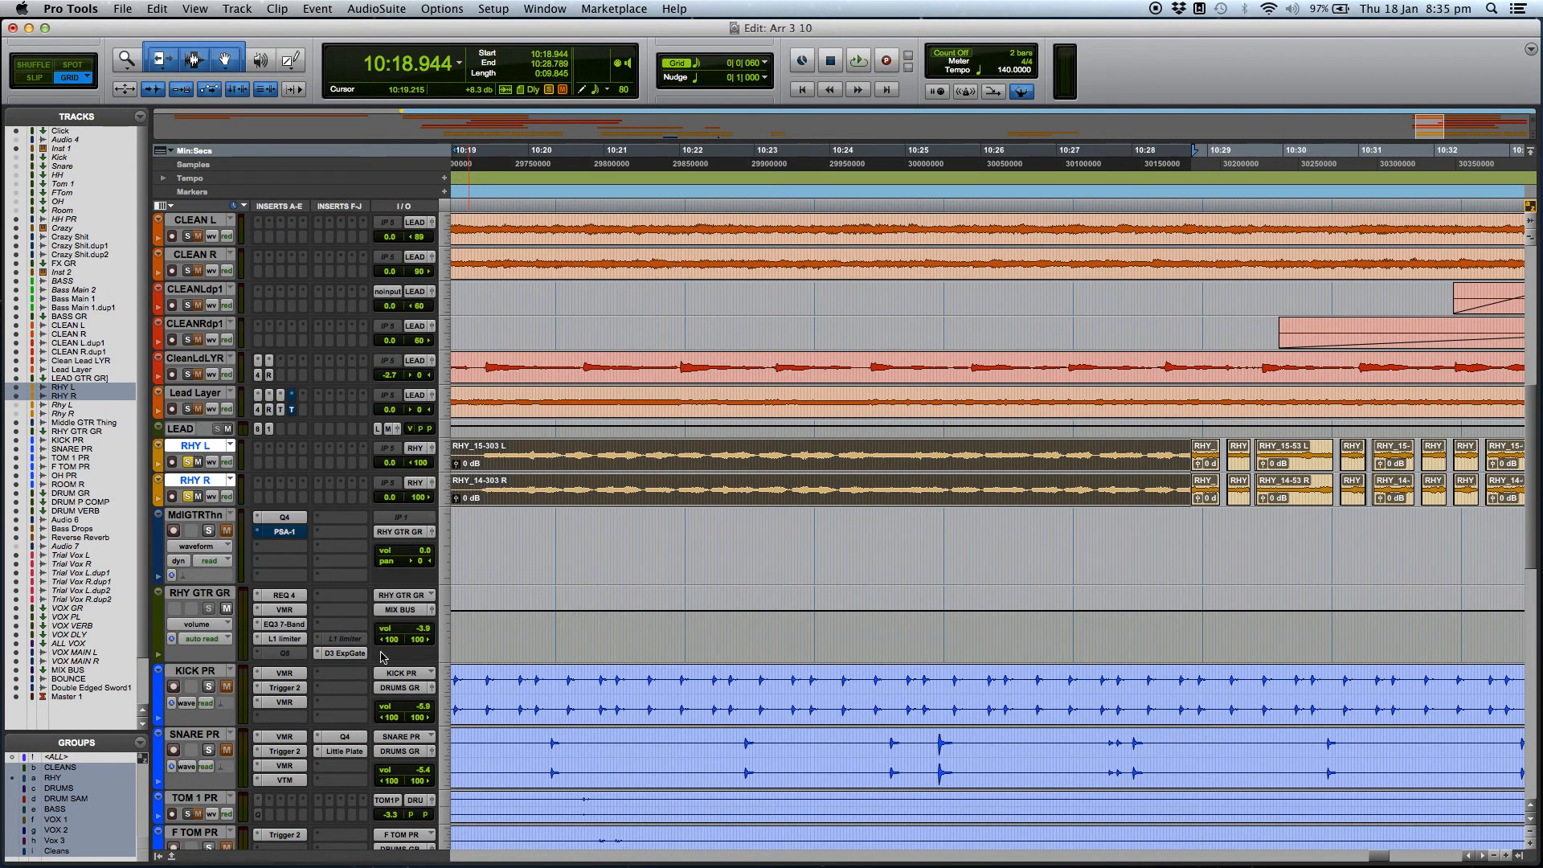
pyautogui.click(320, 653)
pyautogui.click(386, 631)
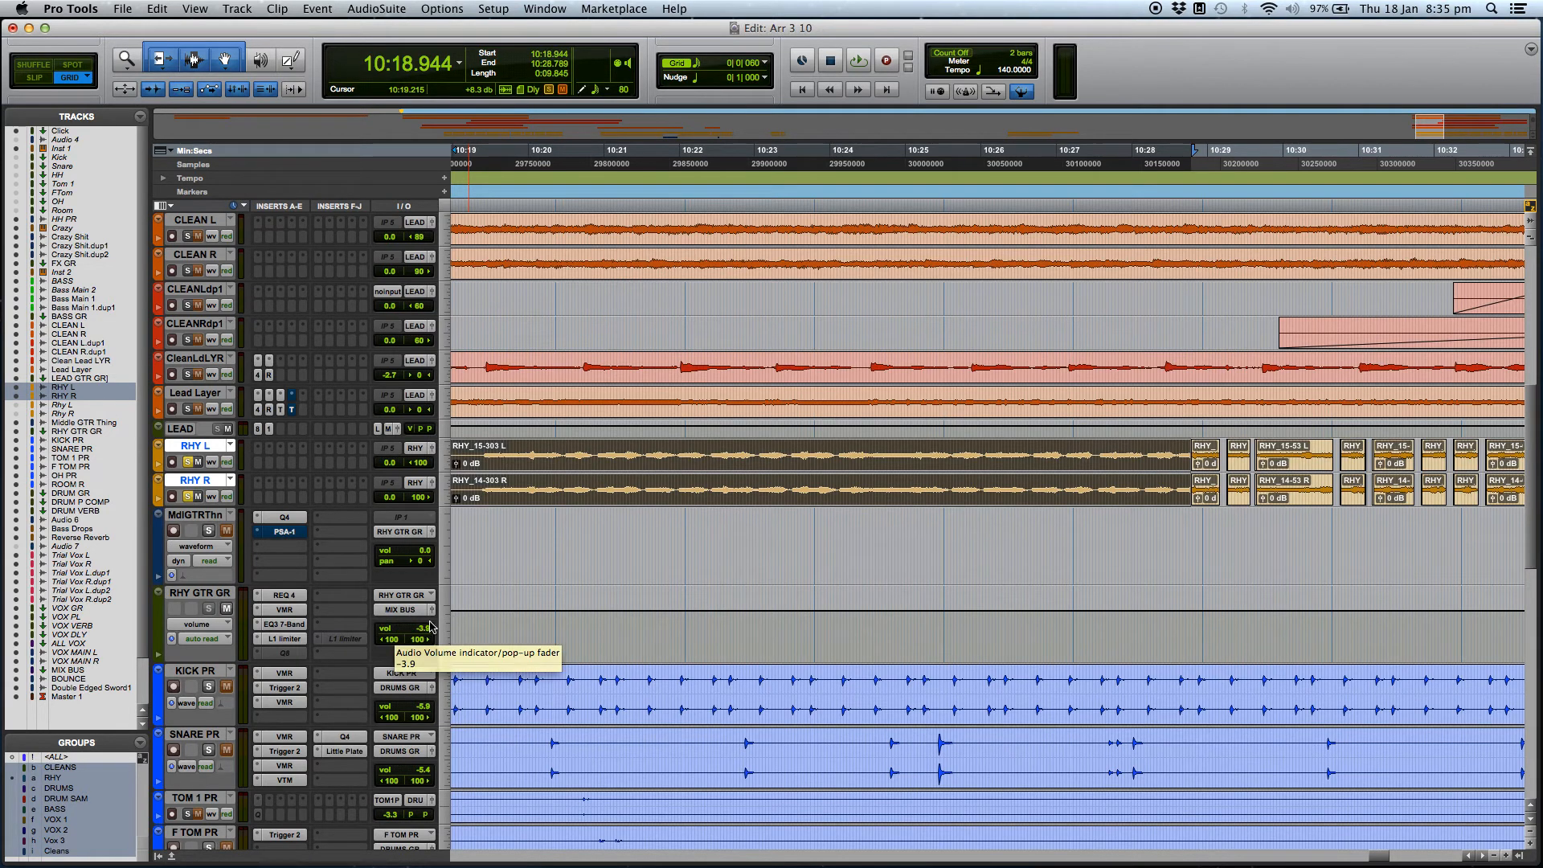
# - Undo the consolidation of the RHY L and RHY R clips to restore the individually edited clips
pyautogui.press('super+bracketleft')
pyautogui.click(787, 528)
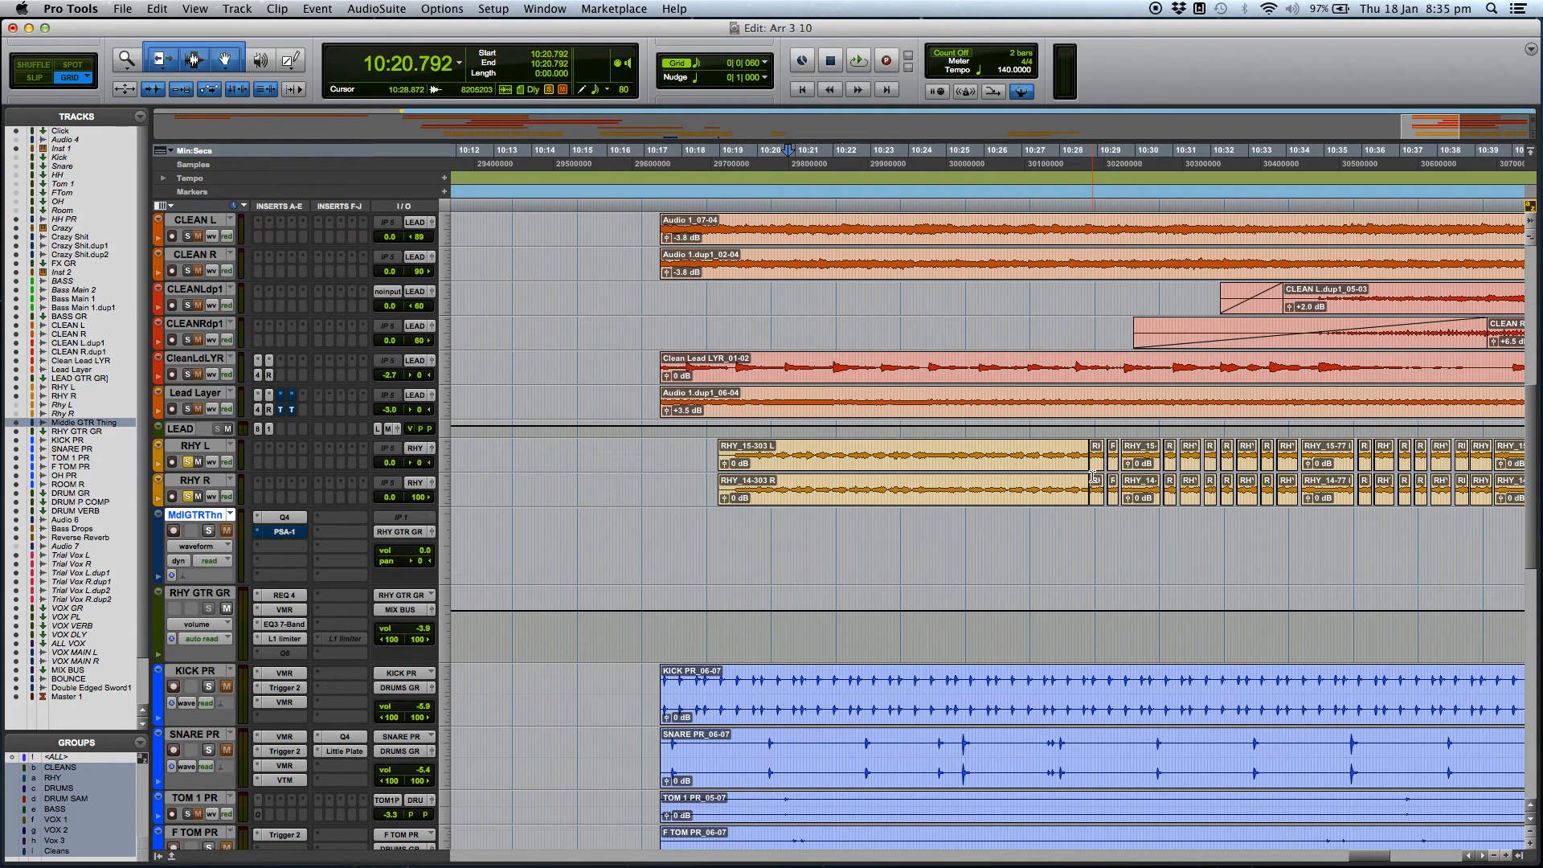
pyautogui.press('super+z')
pyautogui.click(712, 532)
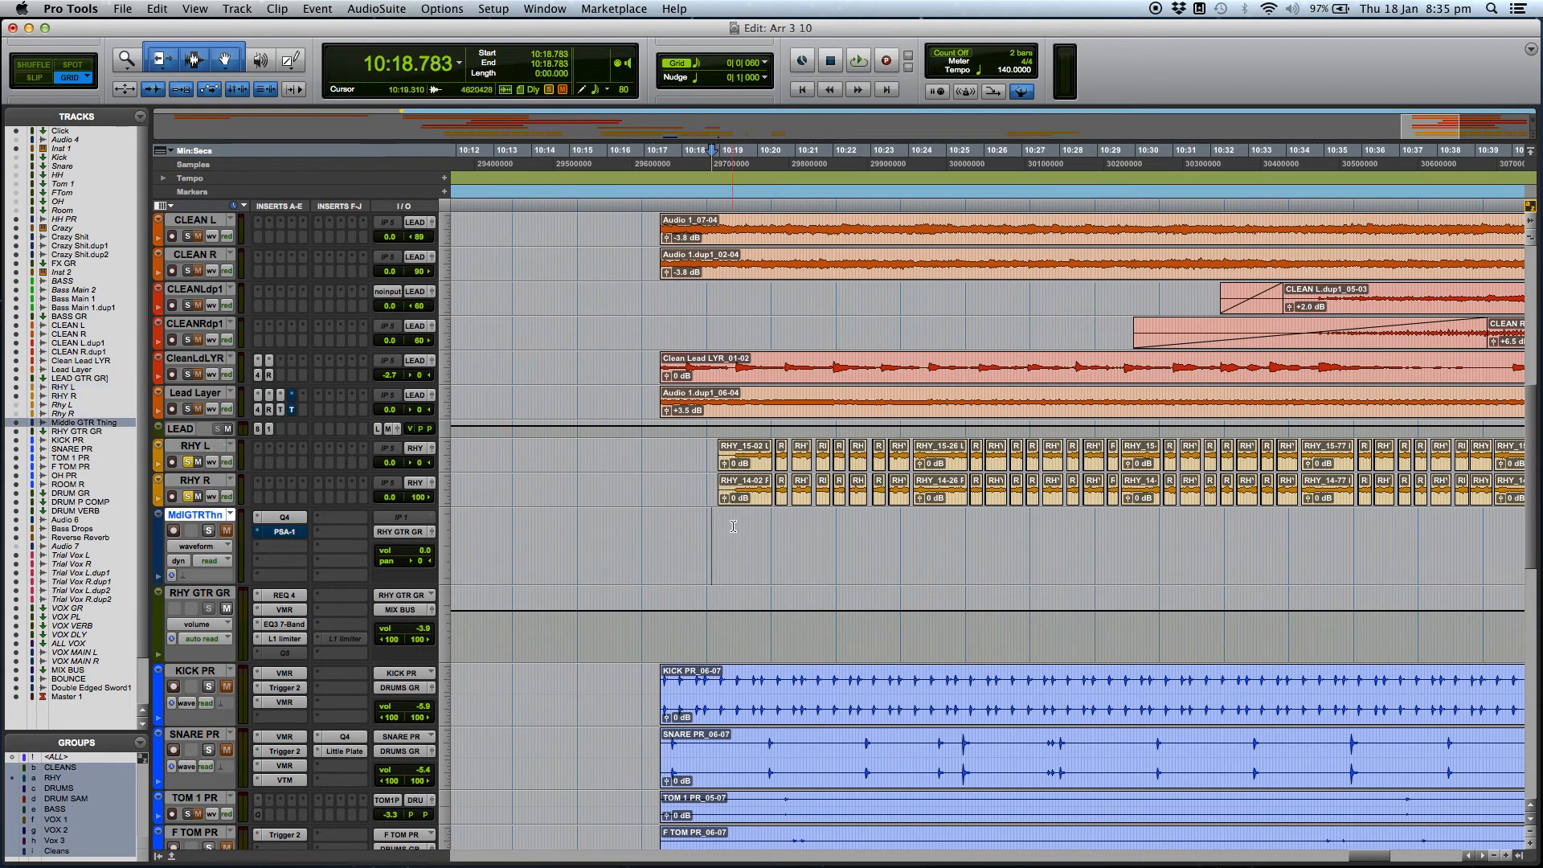
# - Trim the start of the first RHY L and RHY R clips to about 10:19.238 and audition the edited guitars
pyautogui.moveTo(720, 487); pyautogui.dragTo(730, 486)
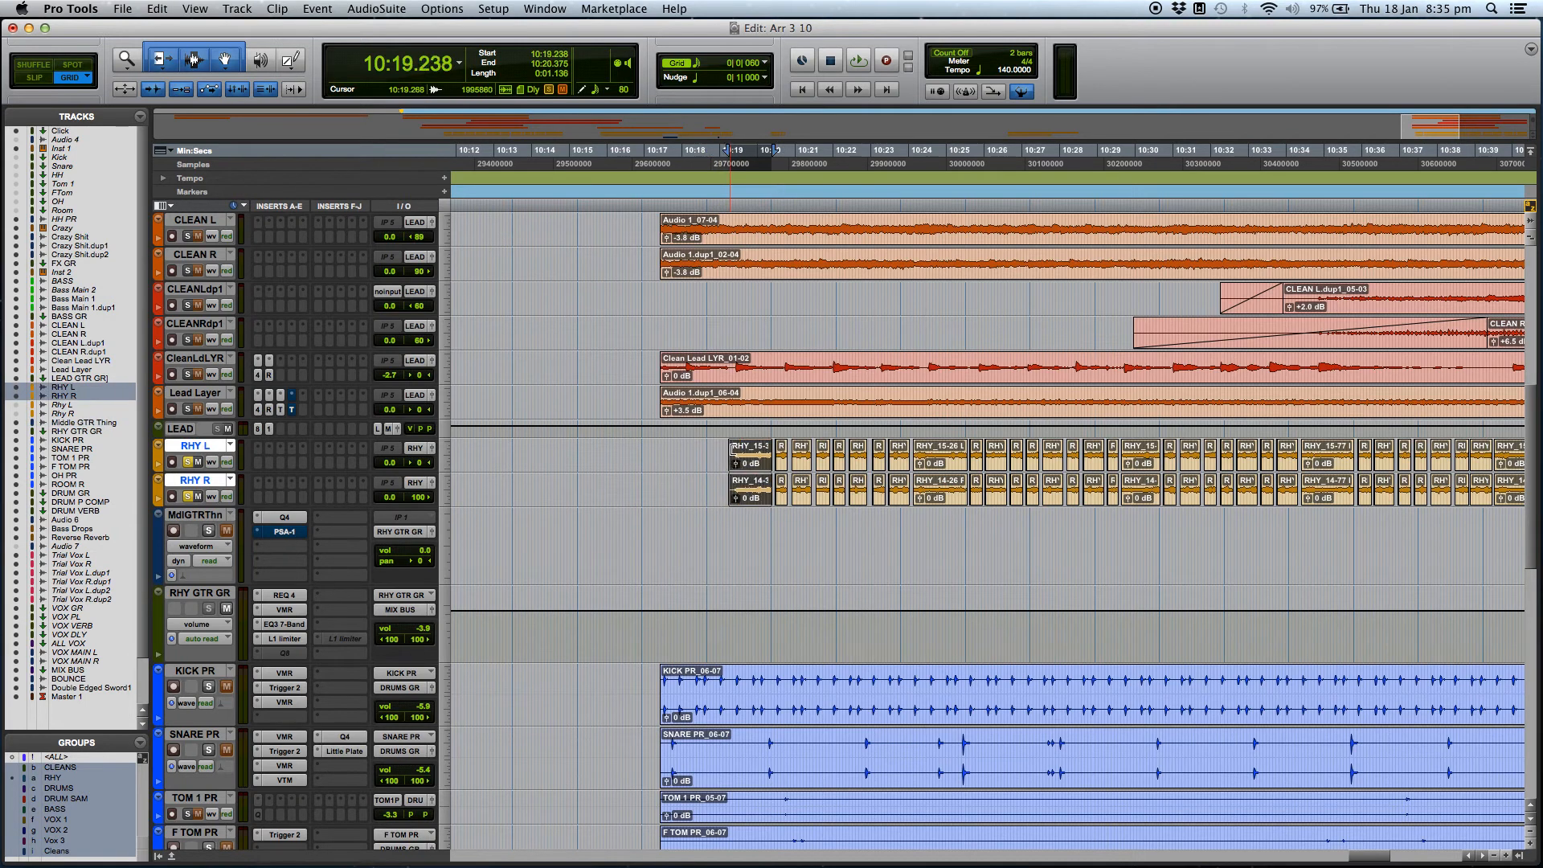
pyautogui.click(731, 524)
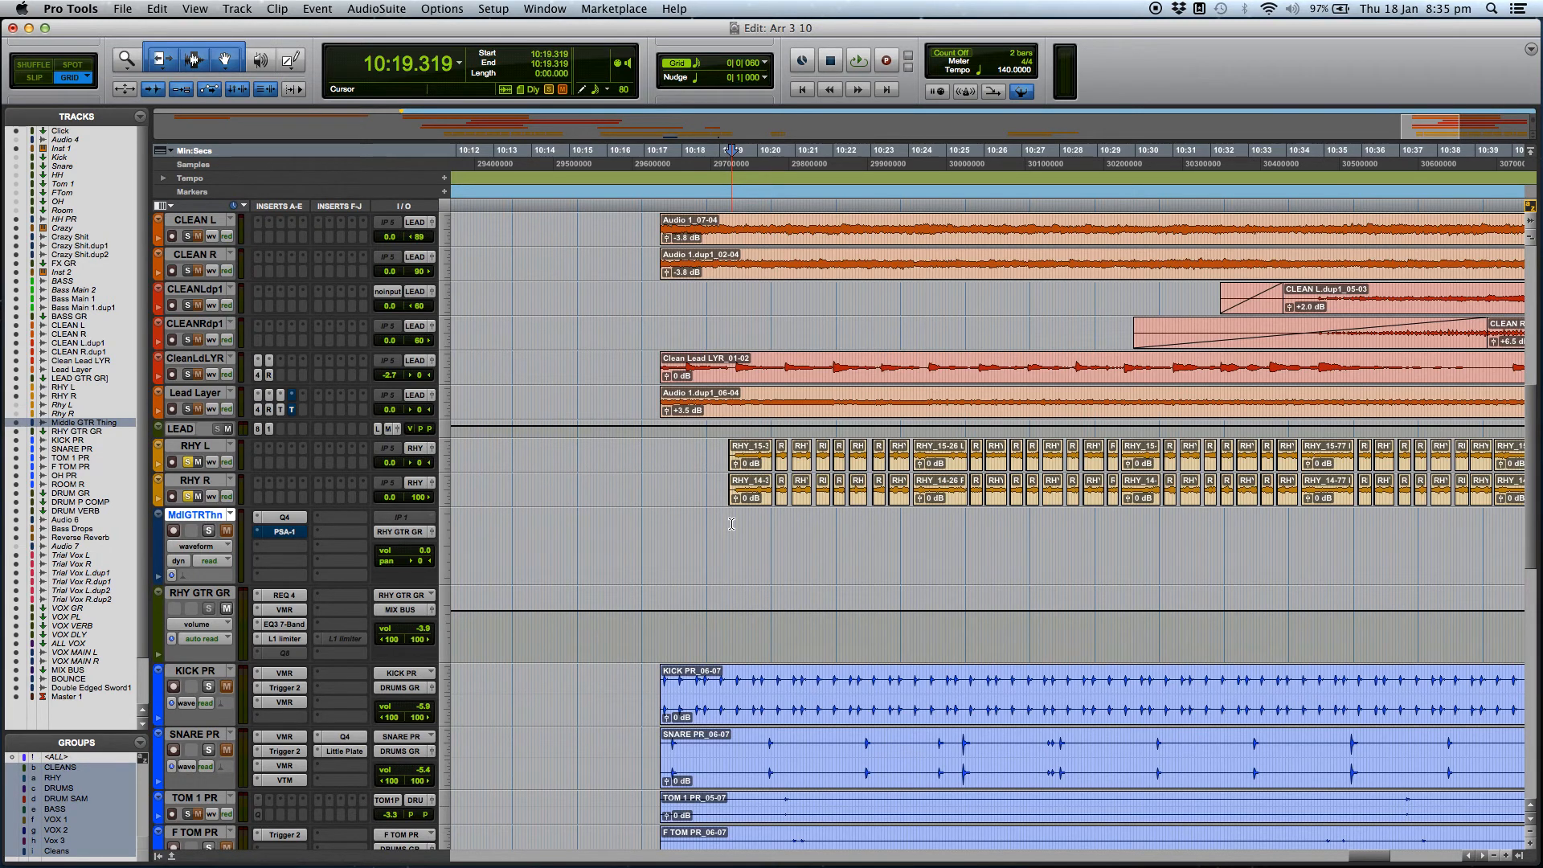
pyautogui.press('space')
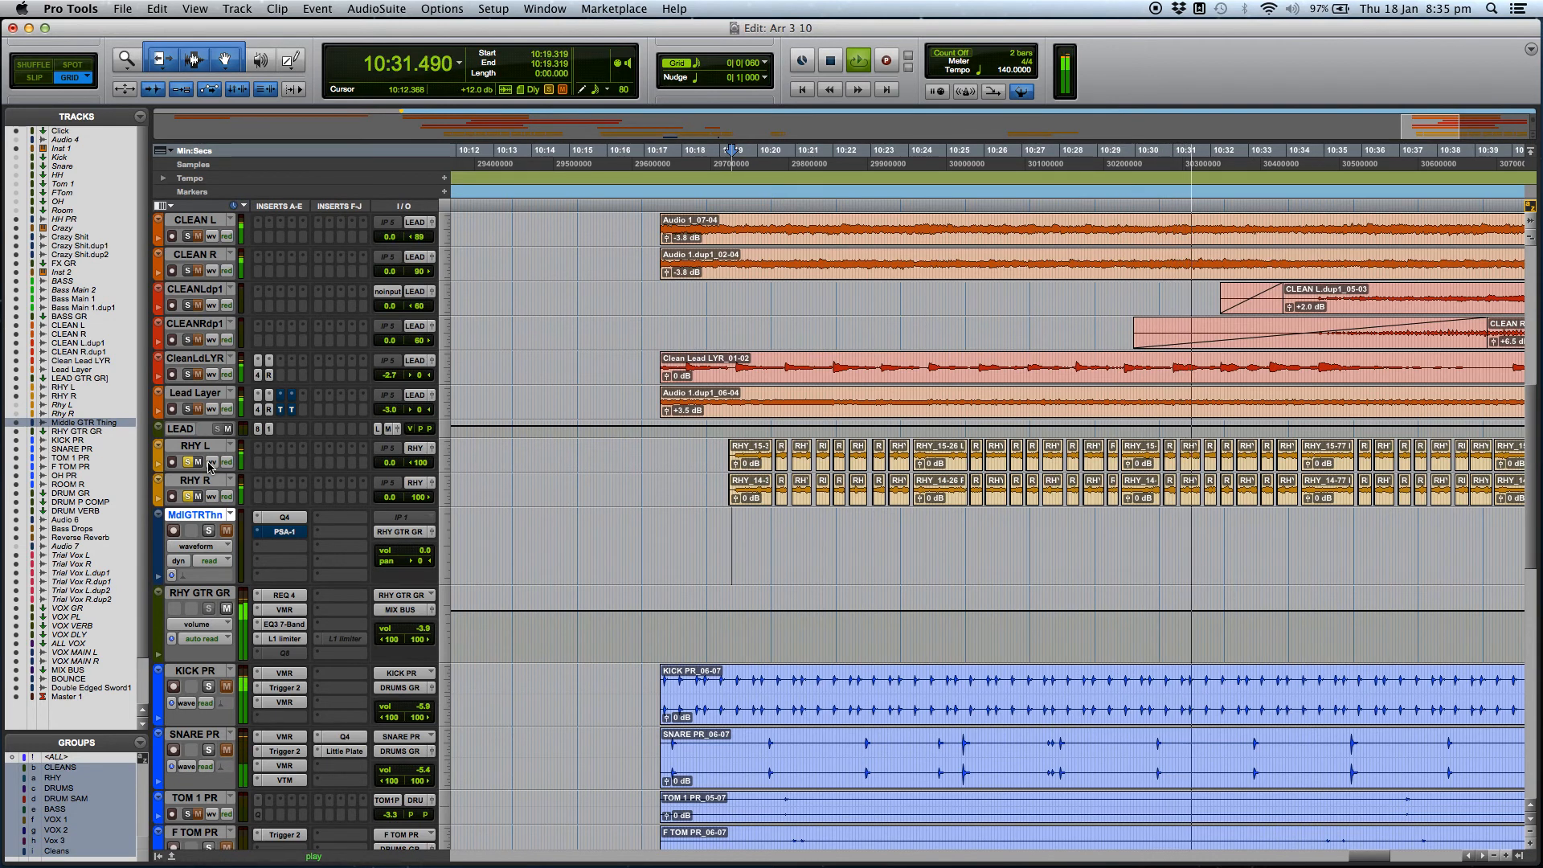
pyautogui.press('space')
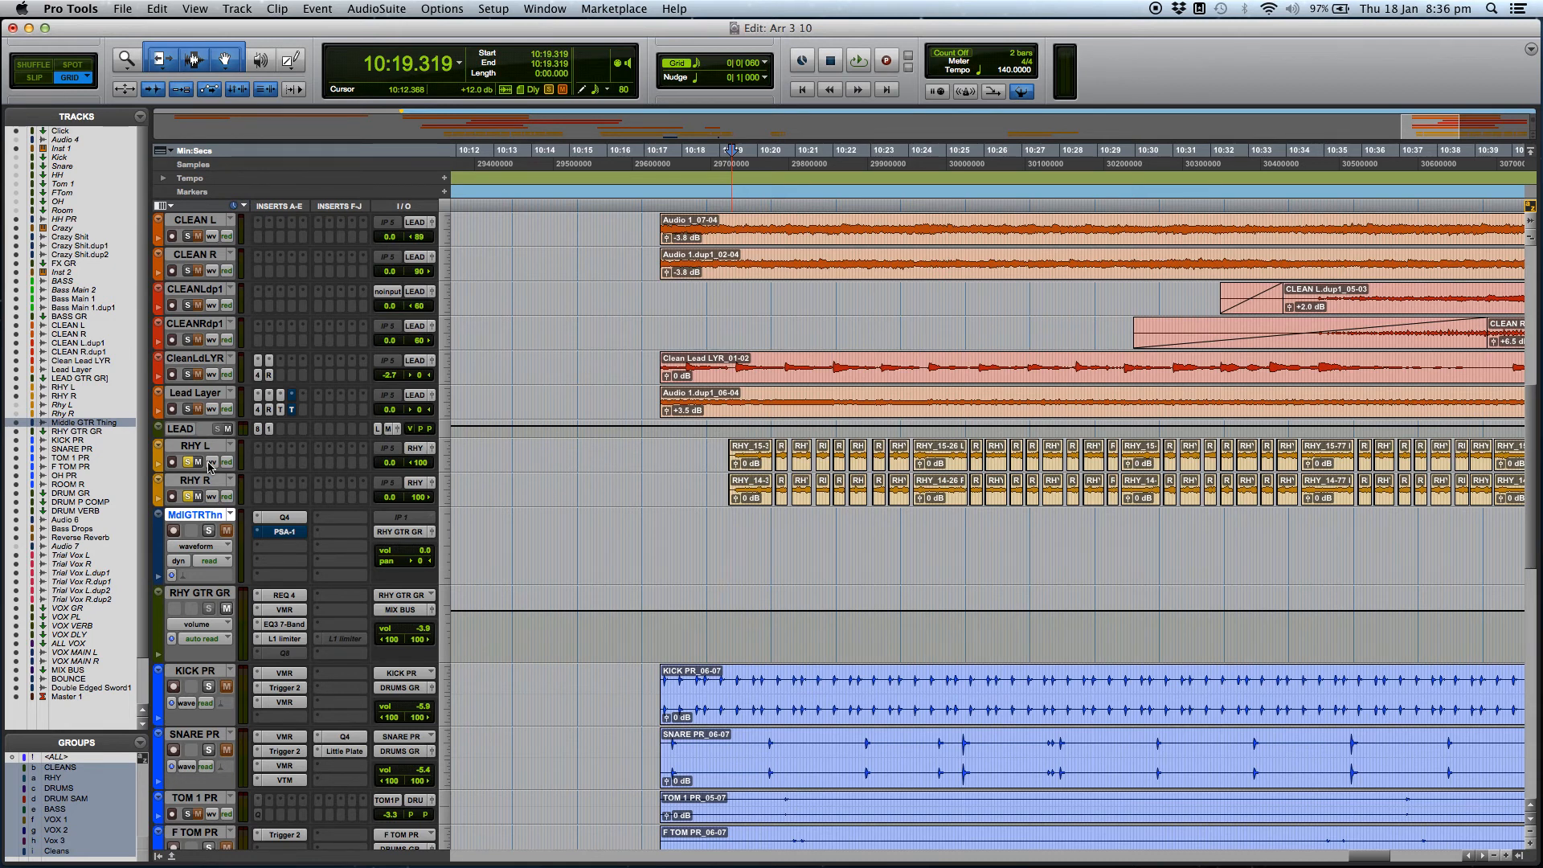
# - Unsolo the rhythm guitars and play the full mix from just before their first clips
pyautogui.click(187, 496)
pyautogui.click(723, 554)
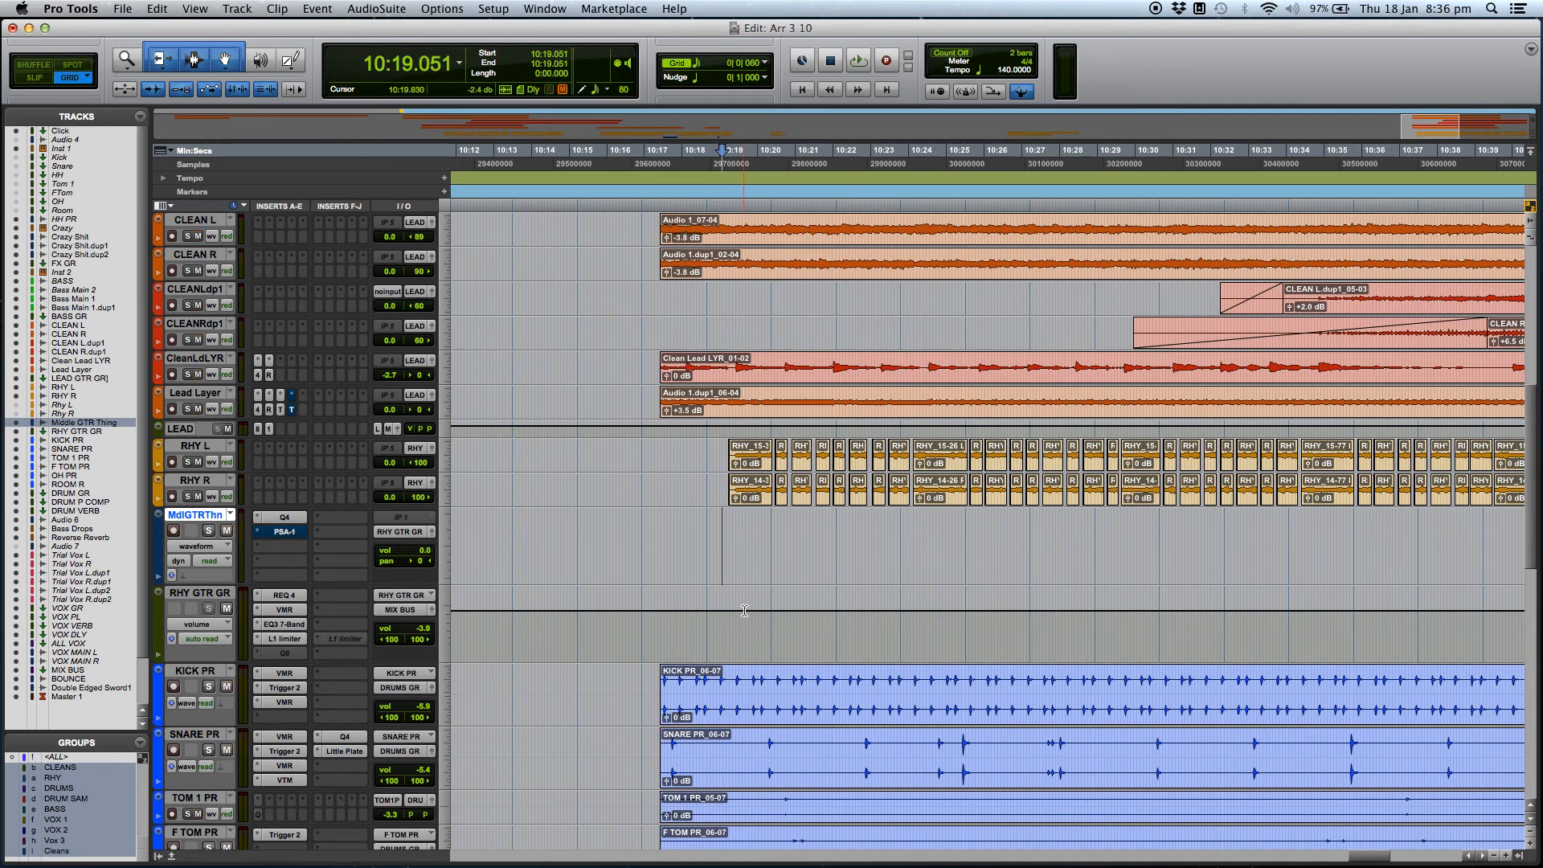
pyautogui.press('space')
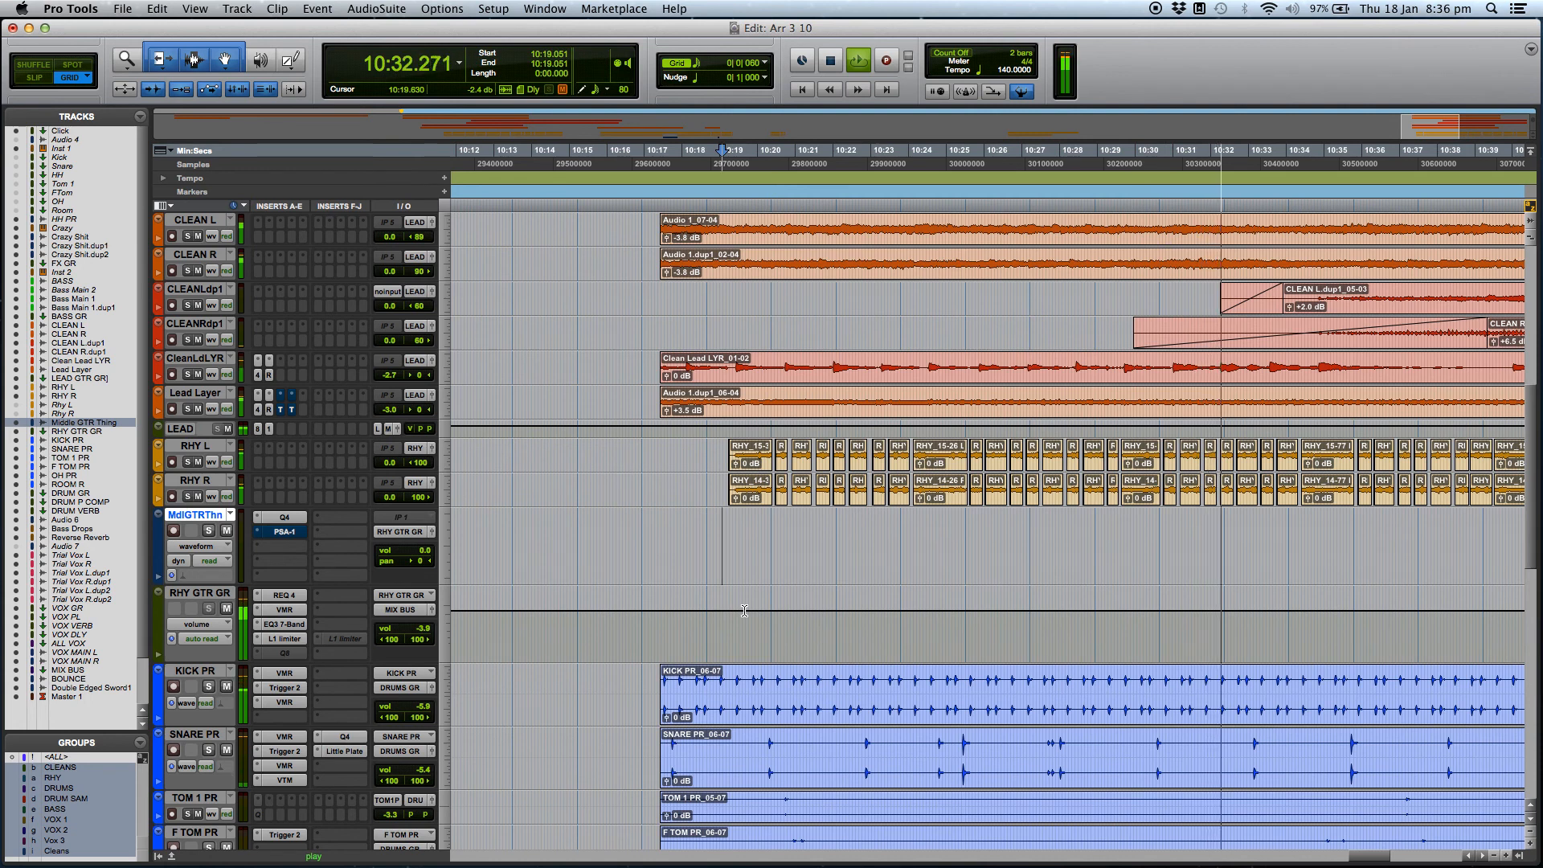
pyautogui.press('space')
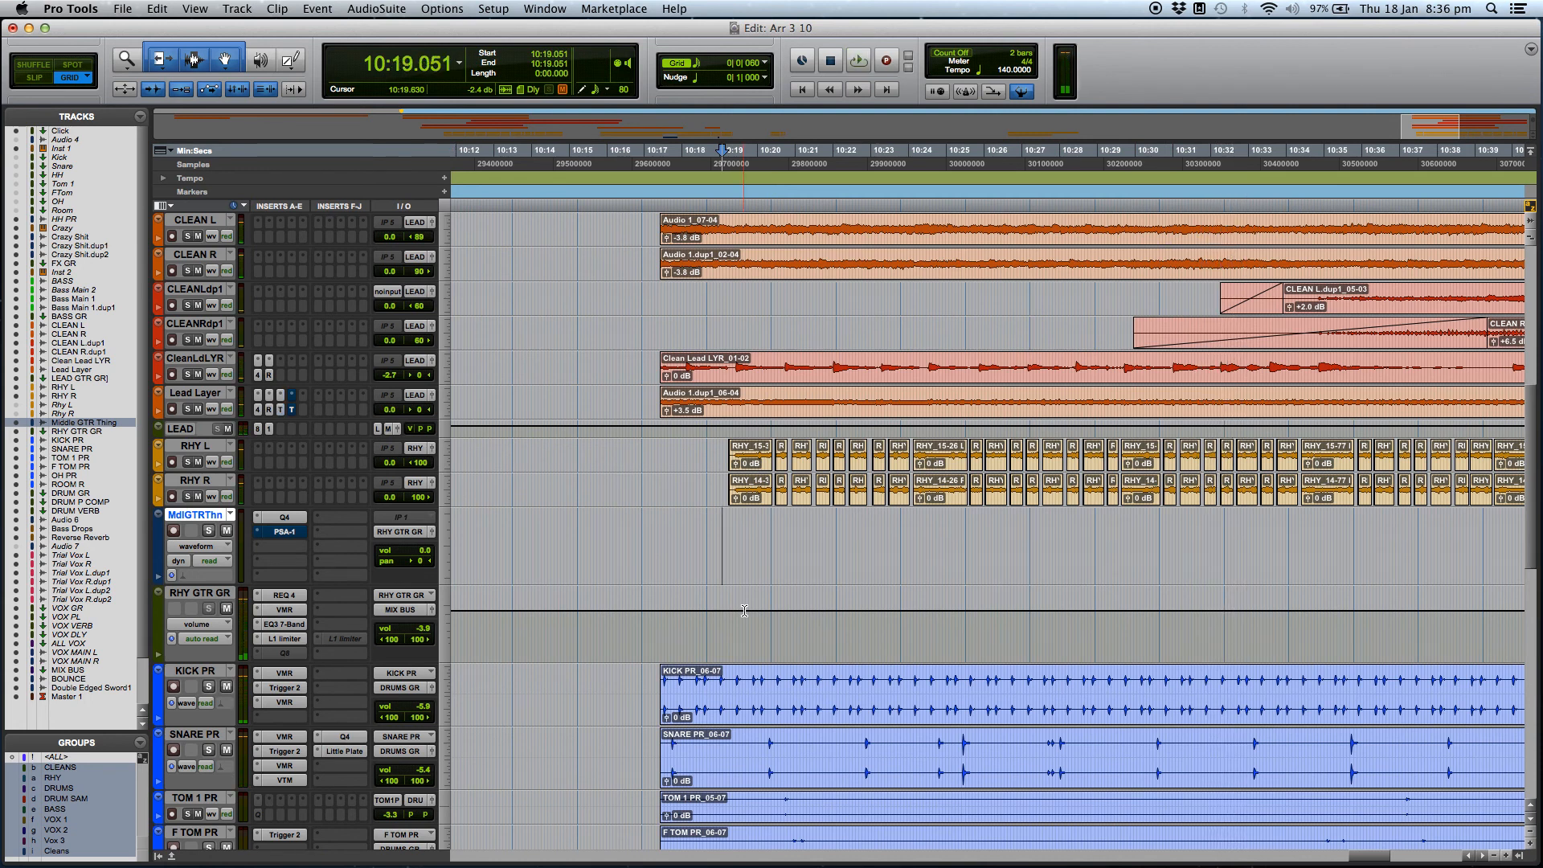